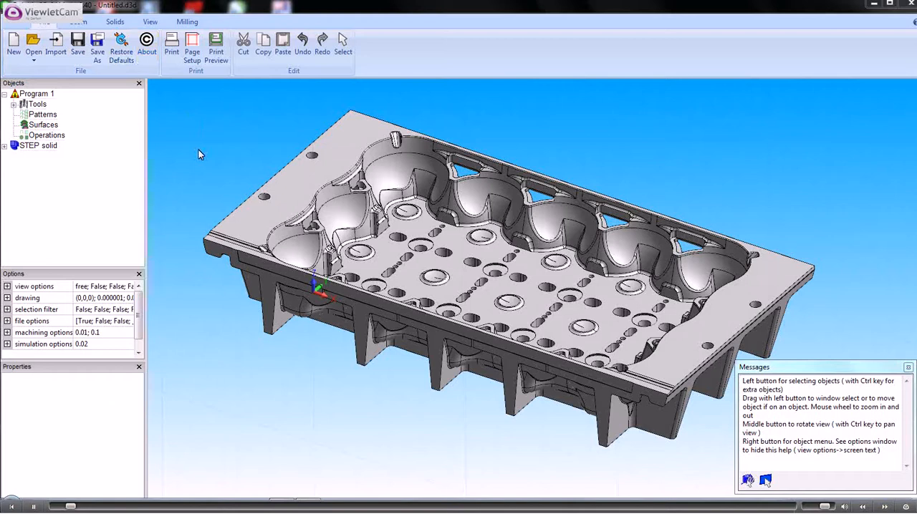
Set the part's origin to X mid, Y mid and Z max
{"action": "mouse_move", "coordinate": [248, 191]}
{"action": "middle_mouse_down"}
{"action": "mouse_move", "coordinate": [241, 220]}
{"action": "mouse_move", "coordinate": [253, 208]}
{"action": "middle_mouse_up"}
{"action": "left_click", "coordinate": [188, 22]}
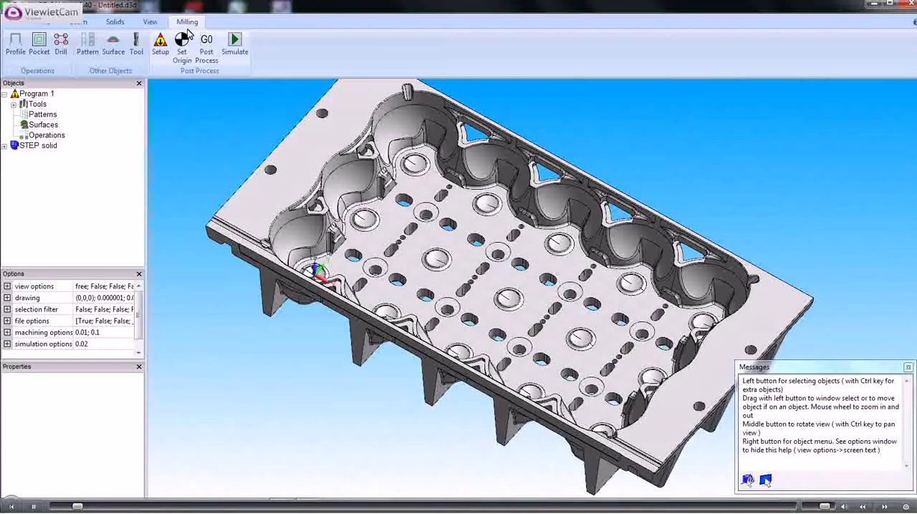
{"action": "left_click", "coordinate": [181, 41]}
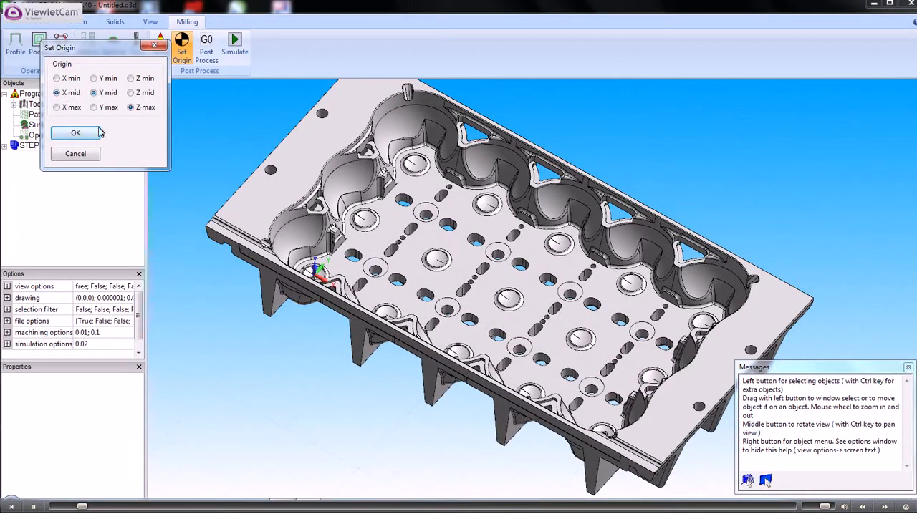
{"action": "left_click", "coordinate": [74, 133]}
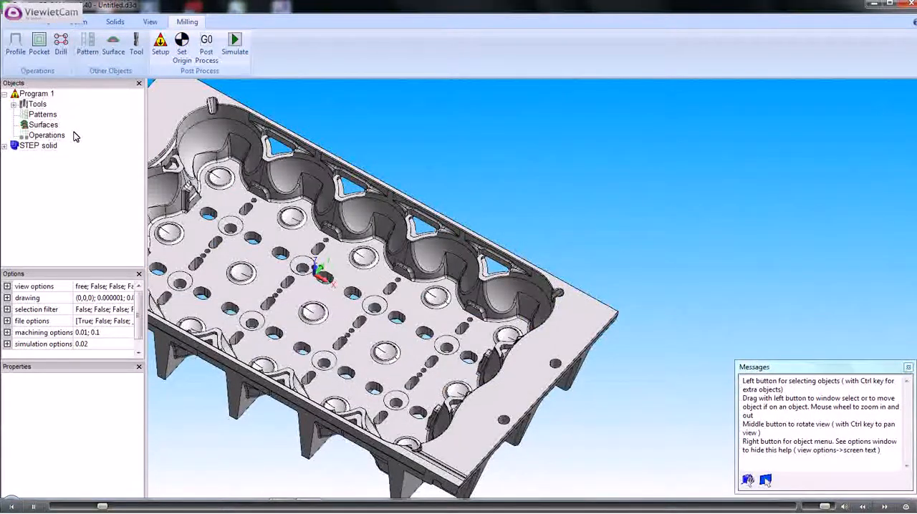
Examine the scalloped cavity walls and the triangular openings along the long side of the part
{"action": "middle_click_drag", "start_coordinate": [268, 262], "coordinate": [419, 251], "text": "ctrl"}
{"action": "scroll", "coordinate": [417, 249], "scroll_direction": "up", "scroll_amount": 2}
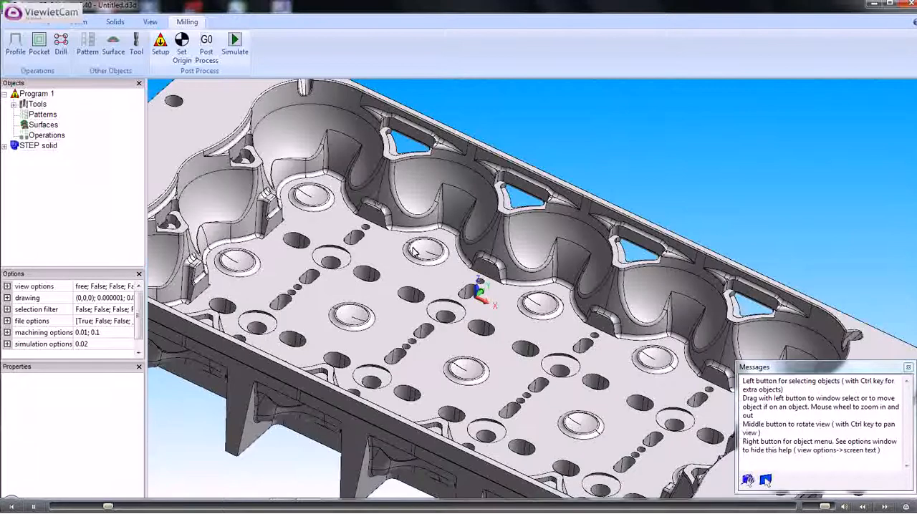
{"action": "scroll", "coordinate": [375, 201], "scroll_direction": "up", "scroll_amount": 1}
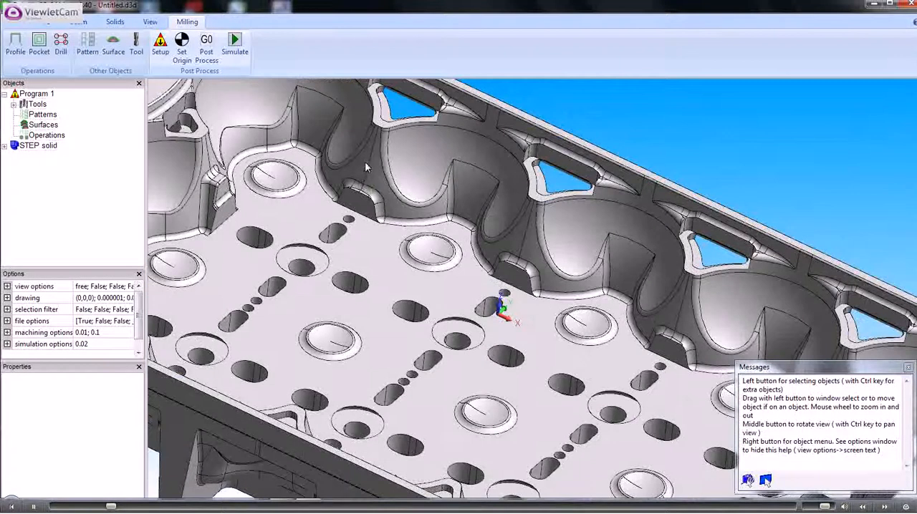
{"action": "middle_click_drag", "start_coordinate": [365, 163], "coordinate": [436, 330]}
{"action": "scroll", "coordinate": [437, 331], "scroll_direction": "up", "scroll_amount": 2}
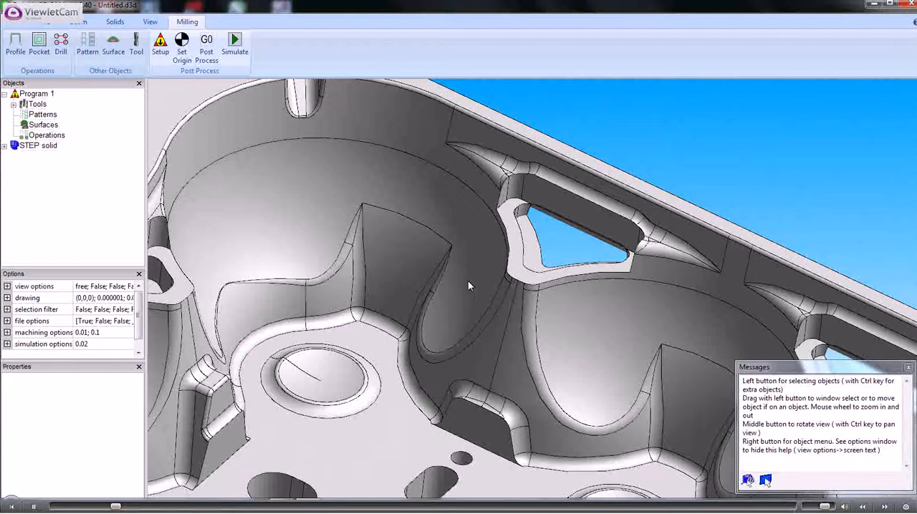
{"action": "scroll", "coordinate": [423, 288], "scroll_direction": "down", "scroll_amount": 3}
{"action": "scroll", "coordinate": [436, 290], "scroll_direction": "up", "scroll_amount": 3}
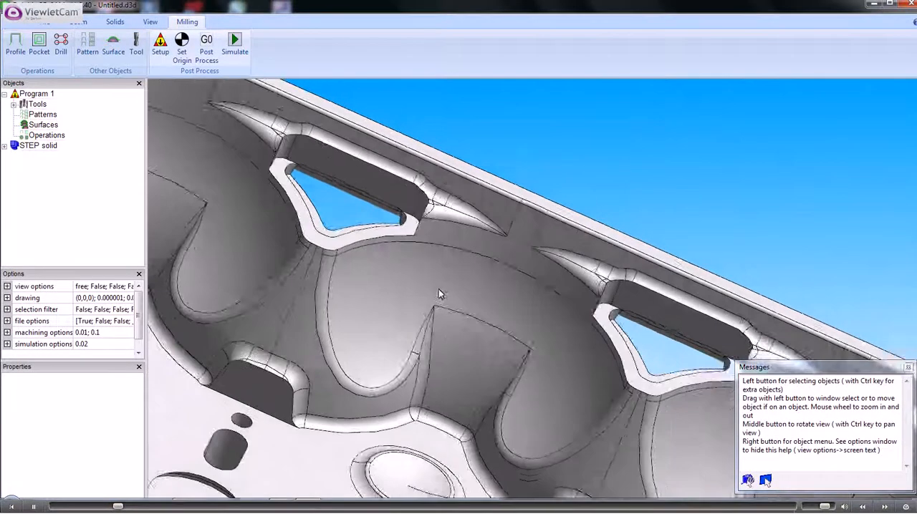
{"action": "scroll", "coordinate": [436, 294], "scroll_direction": "down", "scroll_amount": 2}
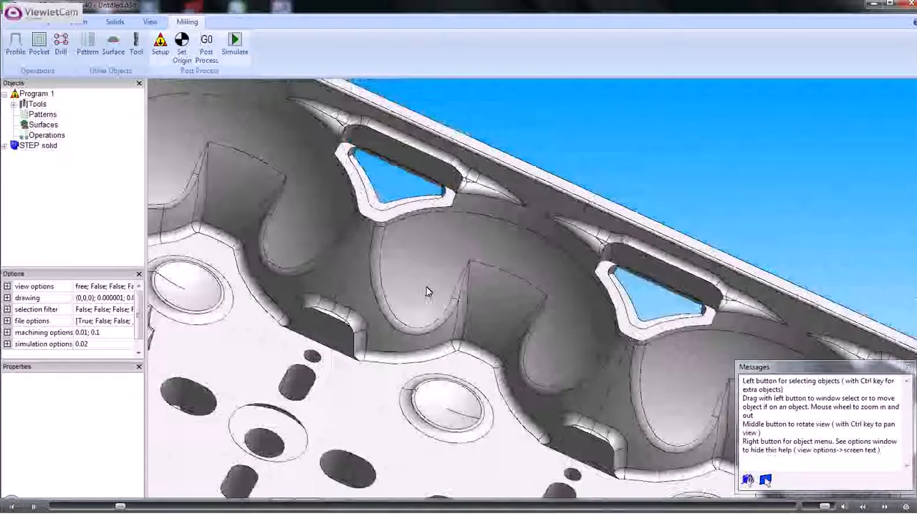
{"action": "scroll", "coordinate": [414, 277], "scroll_direction": "up", "scroll_amount": 4}
{"action": "scroll", "coordinate": [404, 258], "scroll_direction": "down", "scroll_amount": 2}
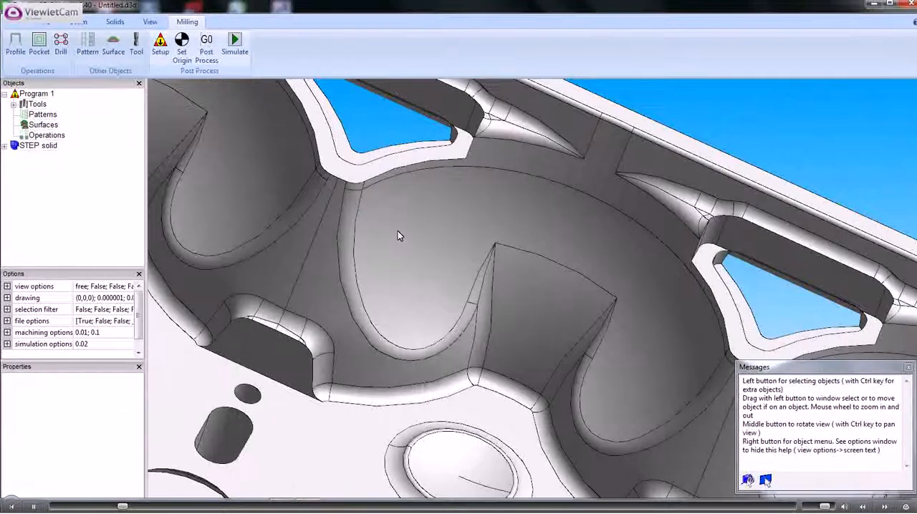
{"action": "scroll", "coordinate": [416, 290], "scroll_direction": "up", "scroll_amount": 4}
Try picking only faces on the ledge around a triangular opening, clear the selection and restore picking of anything
{"action": "right_click", "coordinate": [583, 132]}
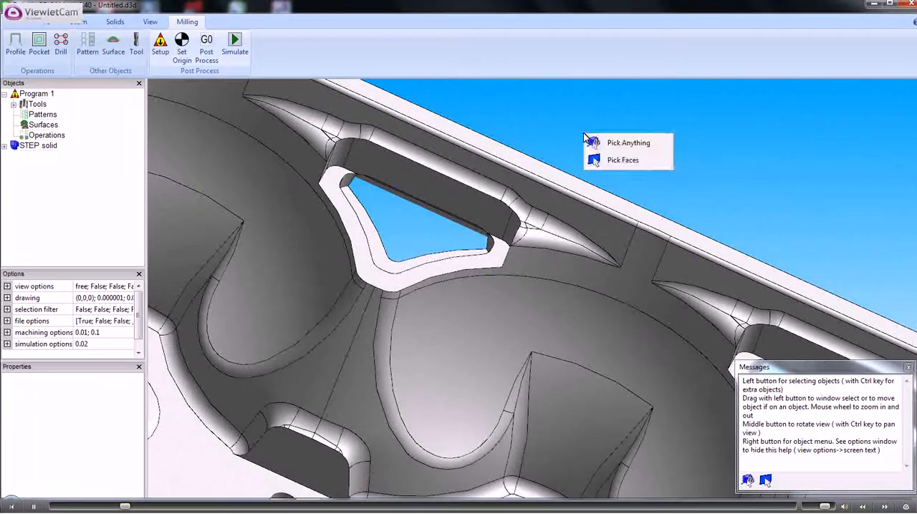
{"action": "left_click", "coordinate": [608, 160]}
{"action": "left_click", "coordinate": [351, 217]}
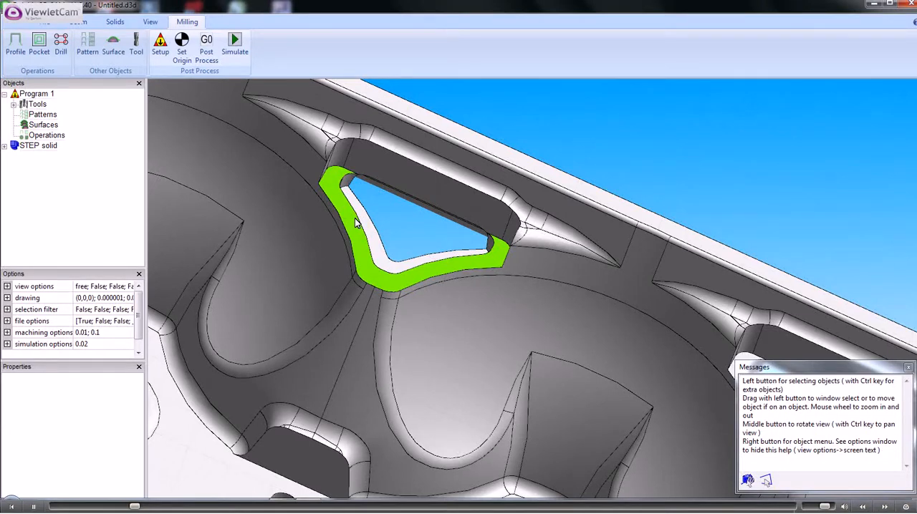
{"action": "left_click", "coordinate": [614, 139]}
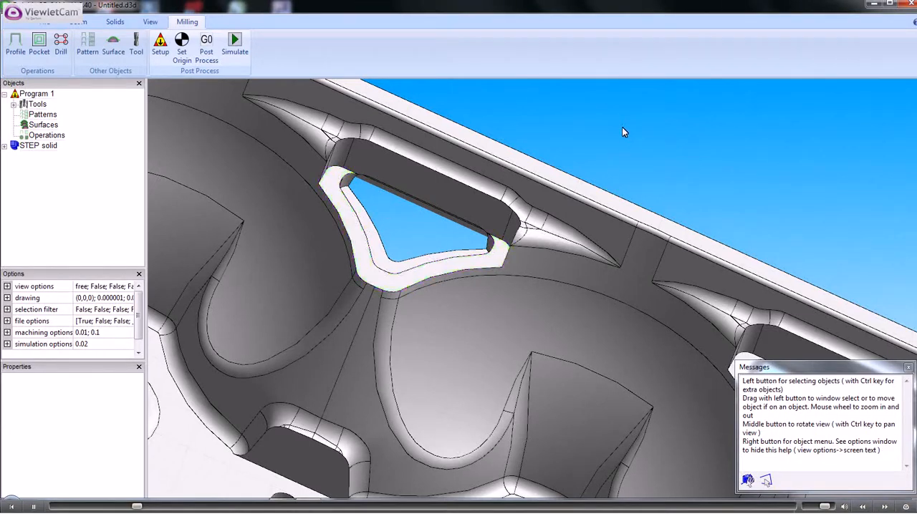
{"action": "right_click", "coordinate": [622, 127]}
{"action": "left_click", "coordinate": [654, 156]}
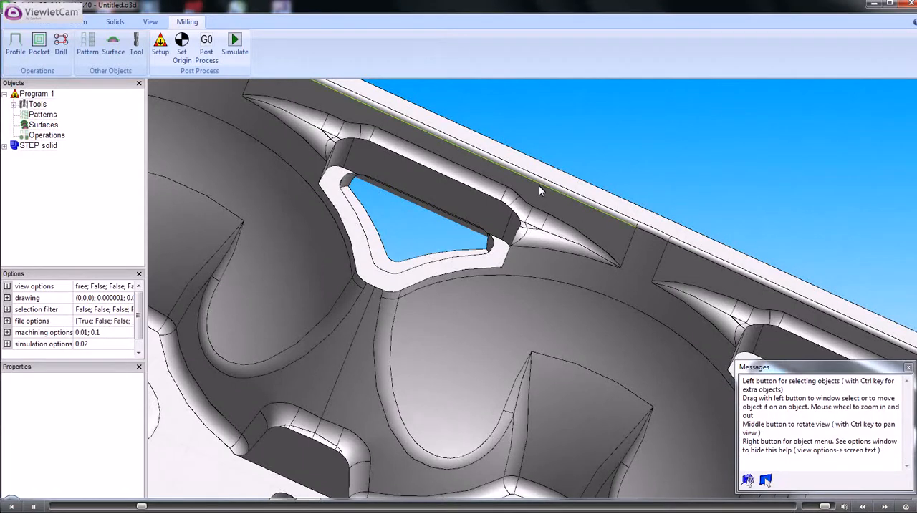
Select the three connected edges around the outer corner at the left end of the triangular opening's ledge
{"action": "scroll", "coordinate": [409, 206], "scroll_direction": "up", "scroll_amount": 2}
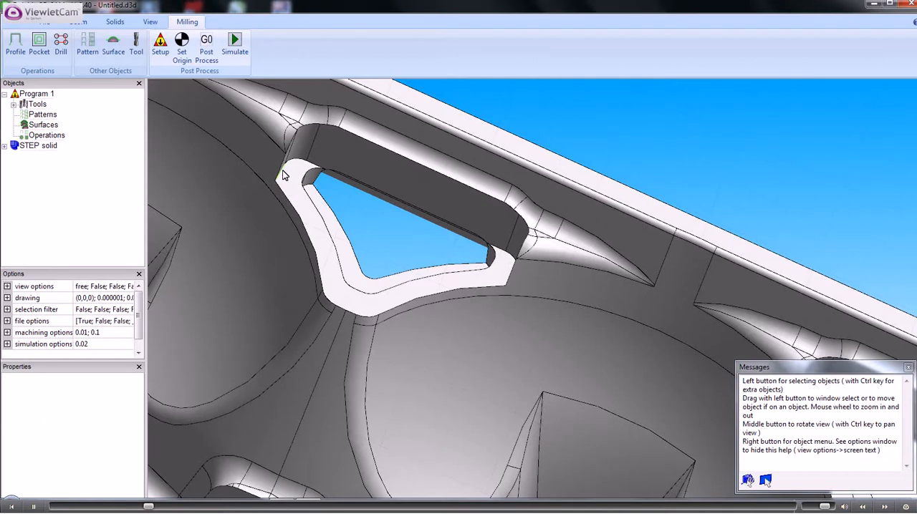
{"action": "mouse_move", "coordinate": [283, 170]}
{"action": "middle_mouse_down"}
{"action": "mouse_move", "coordinate": [300, 172]}
{"action": "mouse_move", "coordinate": [279, 173]}
{"action": "middle_mouse_up"}
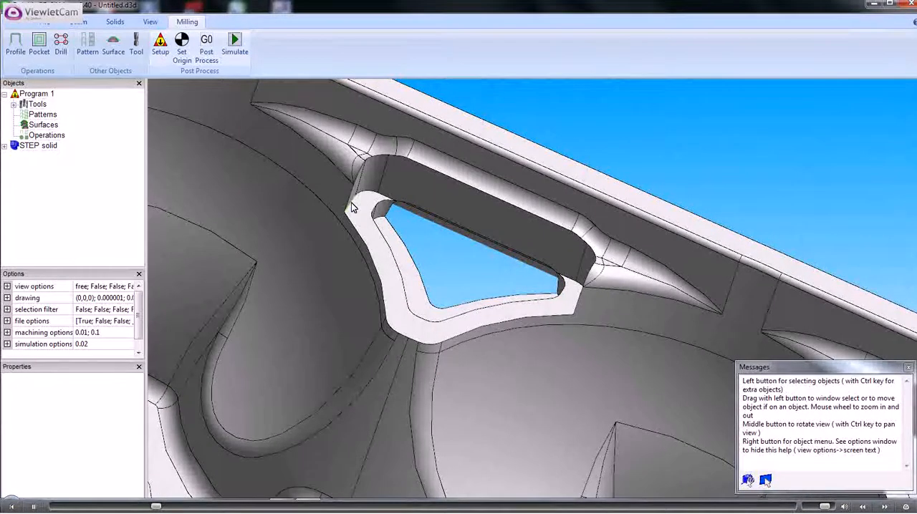
{"action": "scroll", "coordinate": [351, 202], "scroll_direction": "up", "scroll_amount": 5}
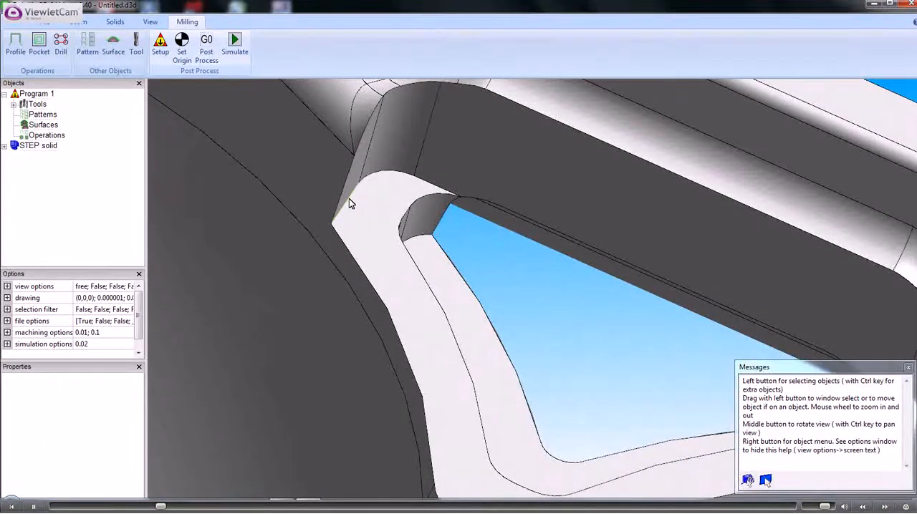
{"action": "left_click", "coordinate": [348, 202]}
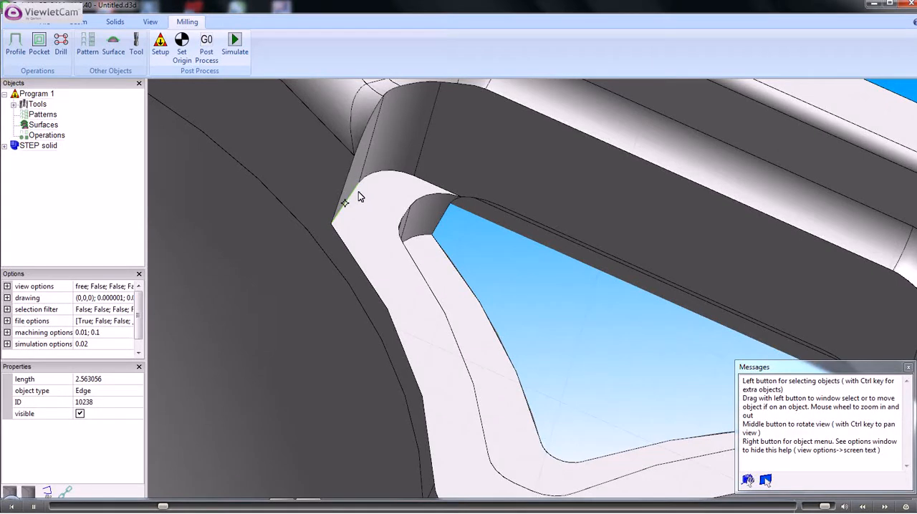
{"action": "left_click", "coordinate": [379, 173], "text": "ctrl"}
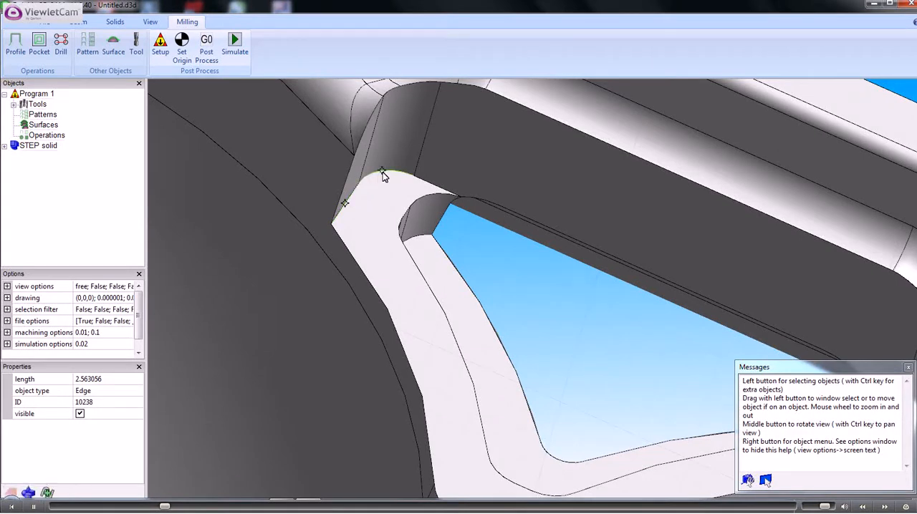
{"action": "left_click", "coordinate": [423, 180], "text": "ctrl"}
Add the three matching edges at the ledge's right end to the selection and make all the selected edges into a sketch
{"action": "scroll", "coordinate": [503, 226], "scroll_direction": "down", "scroll_amount": 2}
{"action": "scroll", "coordinate": [502, 225], "scroll_direction": "down", "scroll_amount": 2}
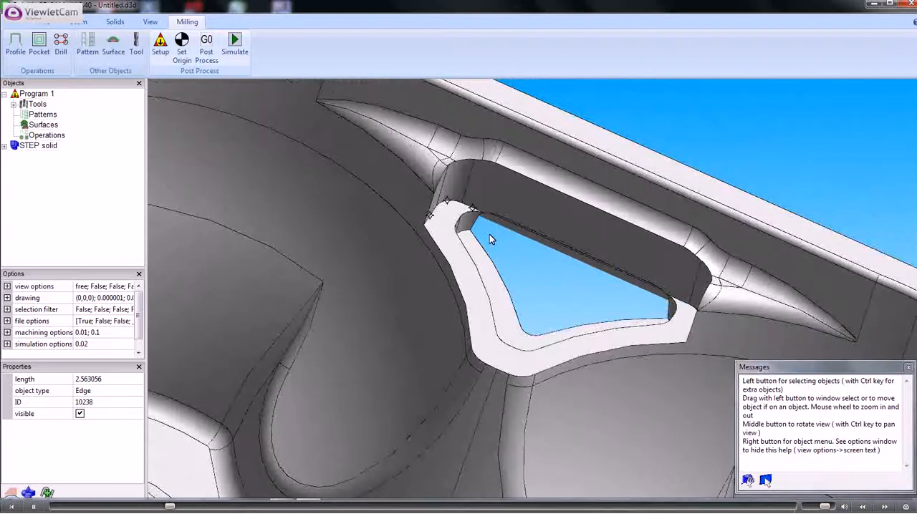
{"action": "middle_click_drag", "start_coordinate": [489, 235], "coordinate": [521, 242]}
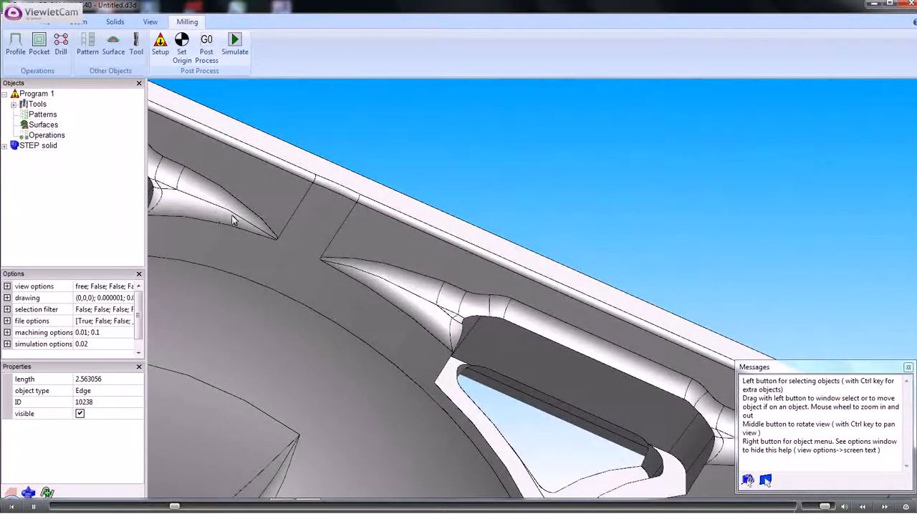
{"action": "middle_click_drag", "start_coordinate": [315, 227], "coordinate": [465, 260]}
{"action": "scroll", "coordinate": [464, 260], "scroll_direction": "up", "scroll_amount": 2}
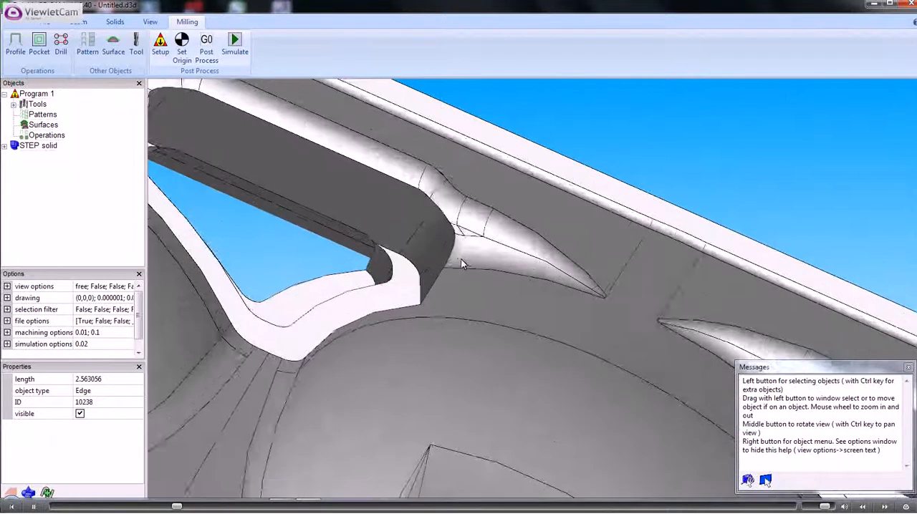
{"action": "scroll", "coordinate": [460, 258], "scroll_direction": "up", "scroll_amount": 2}
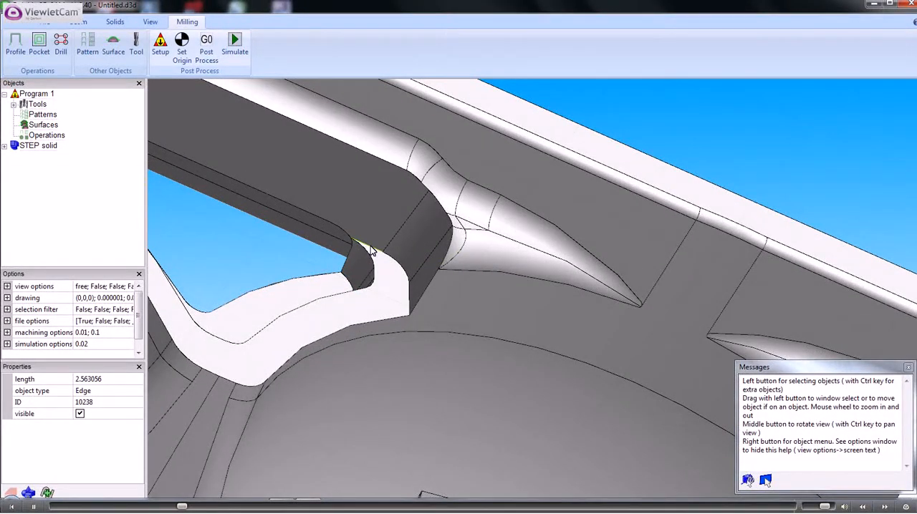
{"action": "left_click", "coordinate": [370, 246]}
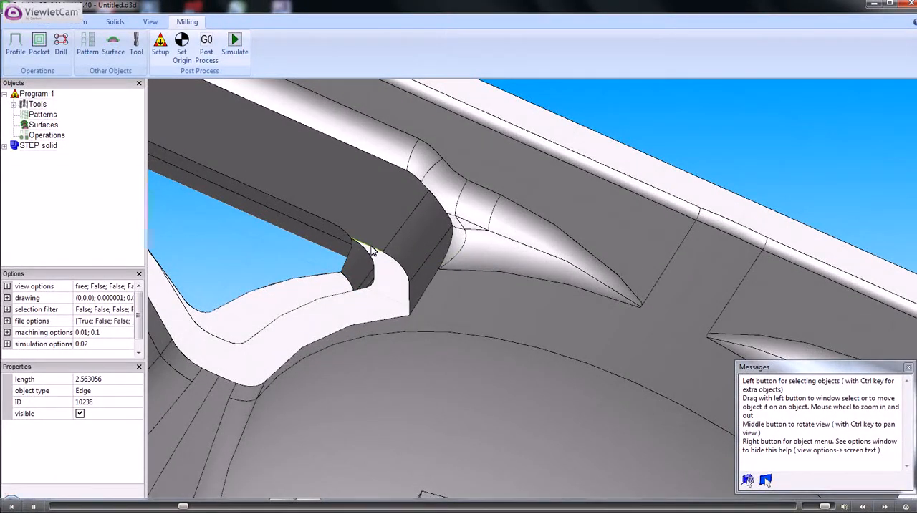
{"action": "left_click", "coordinate": [400, 266]}
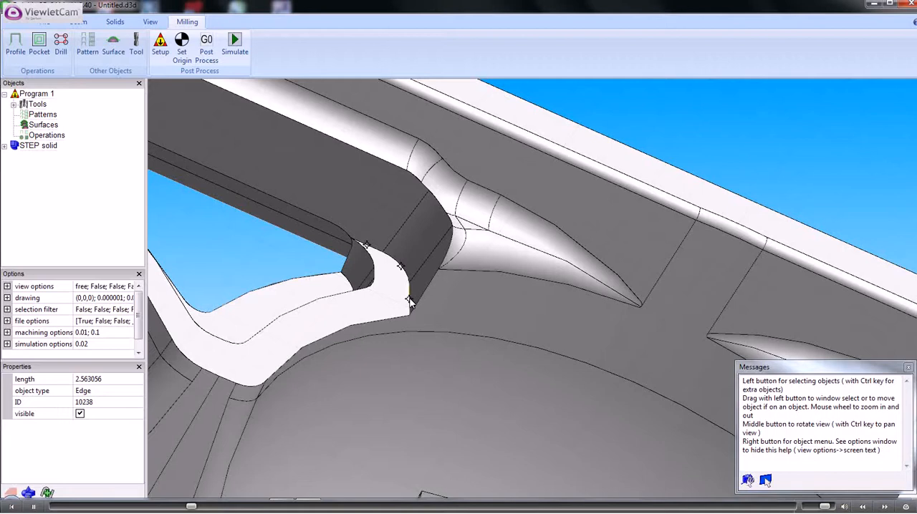
{"action": "right_click", "coordinate": [409, 303]}
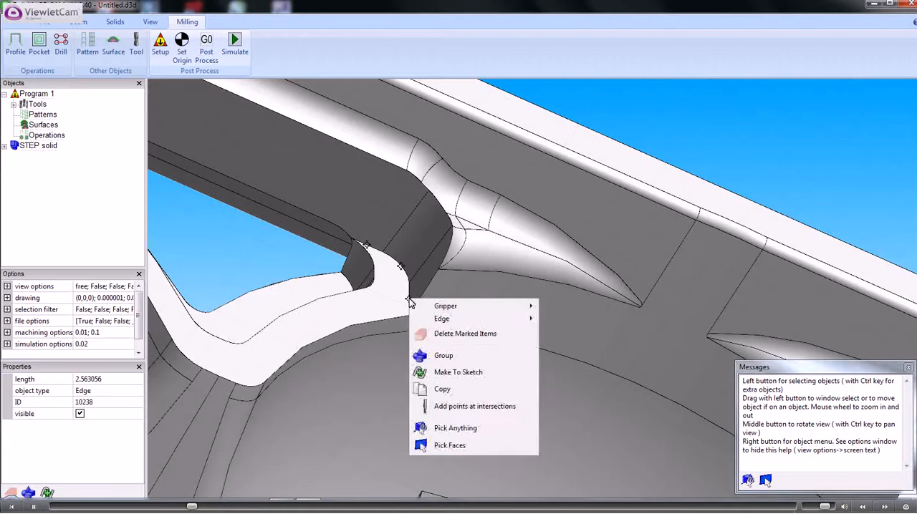
{"action": "left_click", "coordinate": [451, 373]}
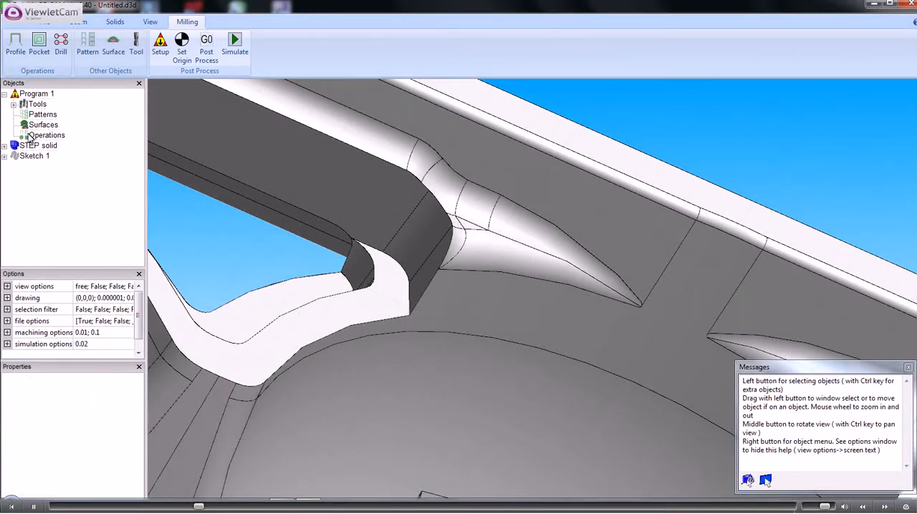
Re-order the elements of Sketch 1 by changing its order property to re-order
{"action": "left_click", "coordinate": [31, 157]}
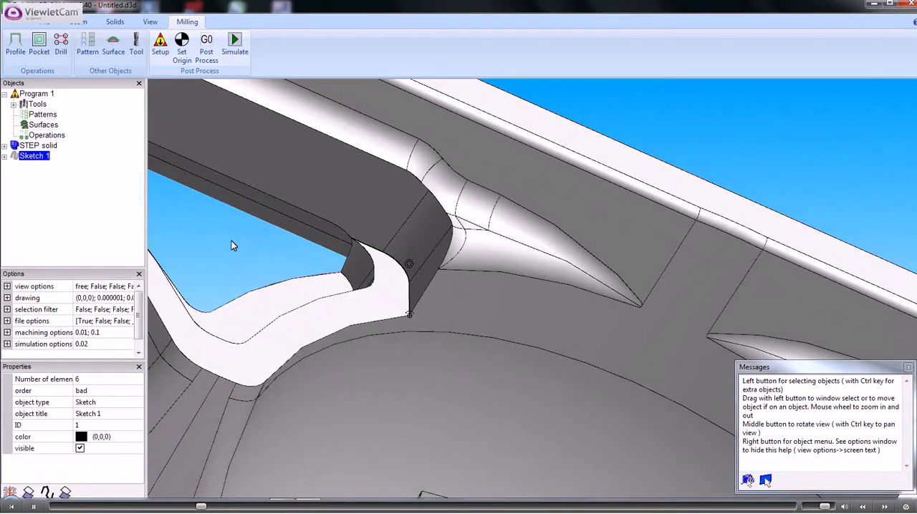
{"action": "middle_click_drag", "start_coordinate": [235, 248], "coordinate": [435, 260]}
{"action": "scroll", "coordinate": [431, 256], "scroll_direction": "up", "scroll_amount": 5}
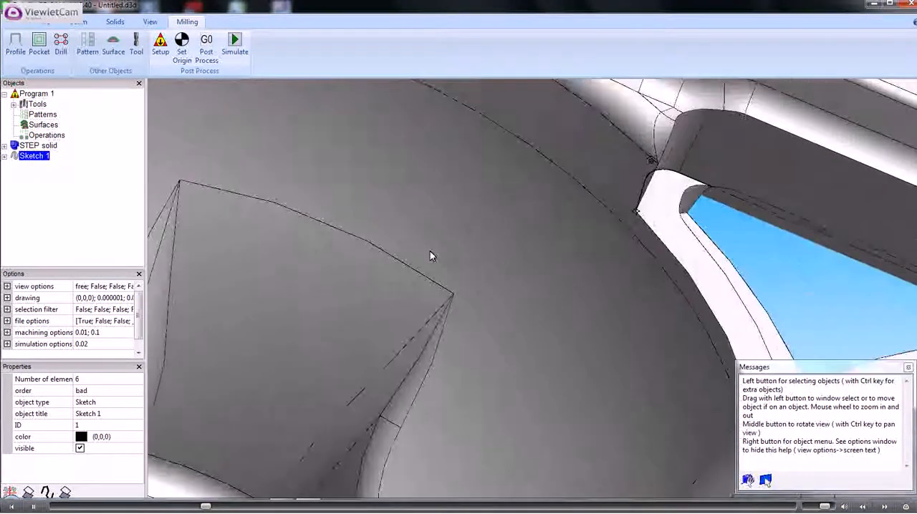
{"action": "scroll", "coordinate": [640, 279], "scroll_direction": "down", "scroll_amount": 3}
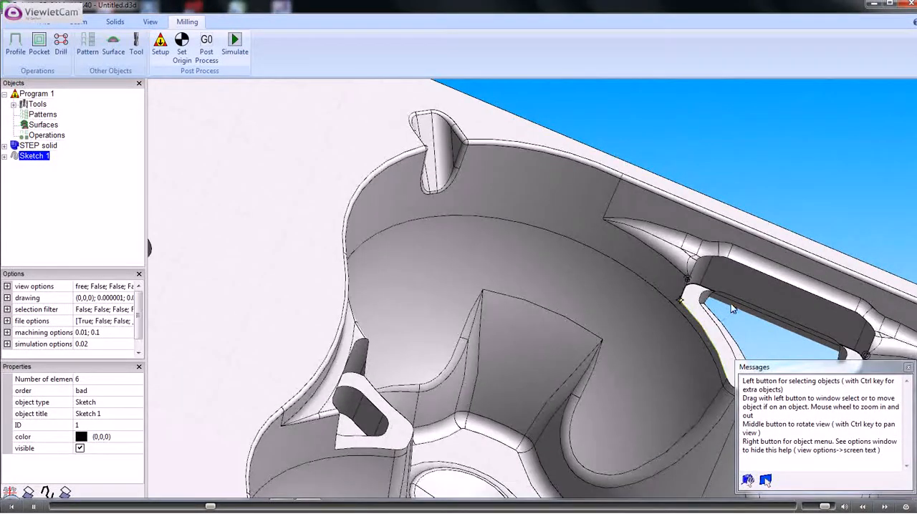
{"action": "middle_click_drag", "start_coordinate": [751, 315], "coordinate": [418, 299]}
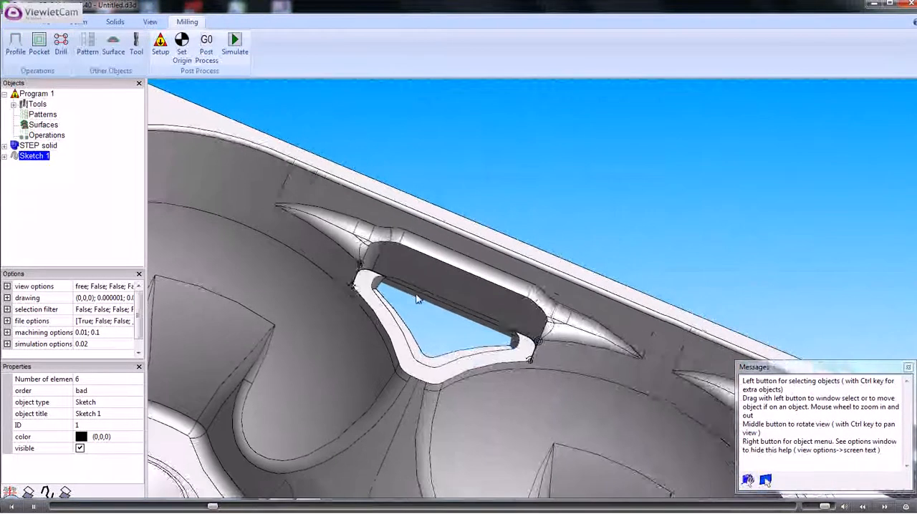
{"action": "scroll", "coordinate": [418, 300], "scroll_direction": "down", "scroll_amount": 2}
{"action": "scroll", "coordinate": [418, 299], "scroll_direction": "up", "scroll_amount": 3}
{"action": "scroll", "coordinate": [418, 300], "scroll_direction": "up", "scroll_amount": 1}
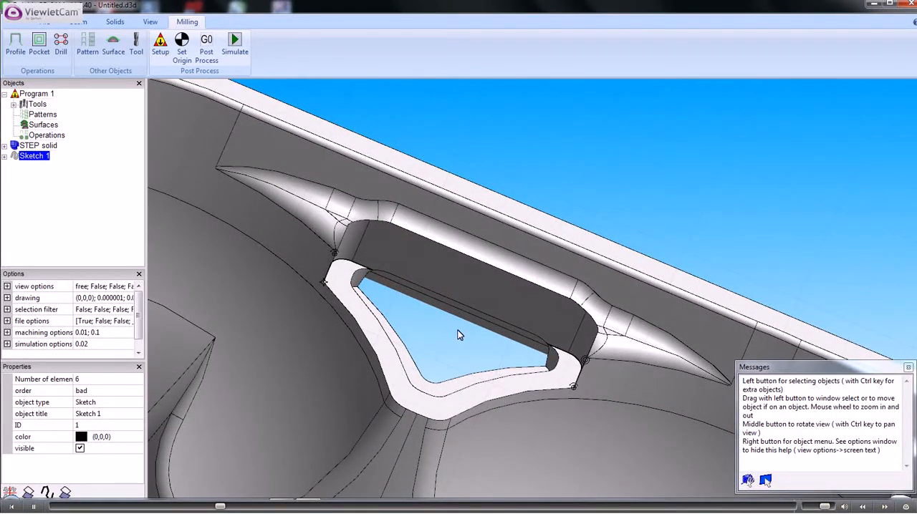
{"action": "scroll", "coordinate": [456, 330], "scroll_direction": "down", "scroll_amount": 1}
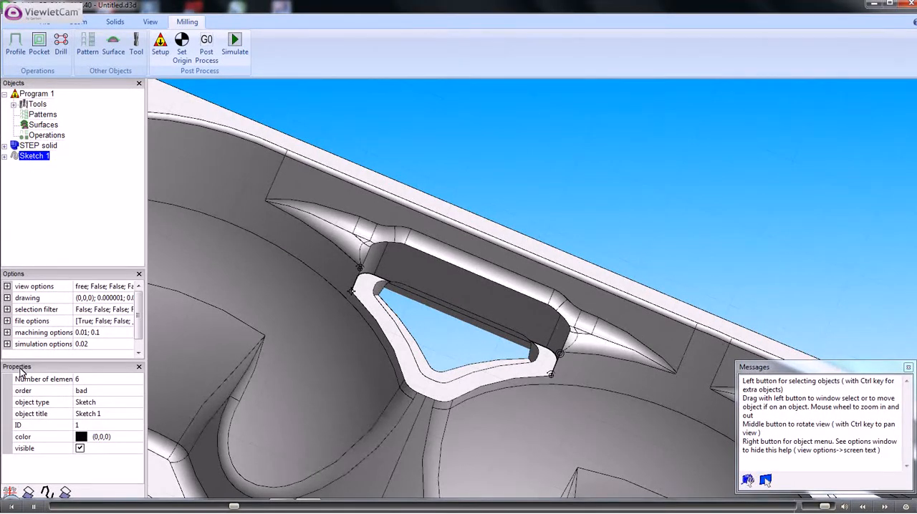
{"action": "left_click", "coordinate": [136, 393]}
{"action": "left_click", "coordinate": [137, 392]}
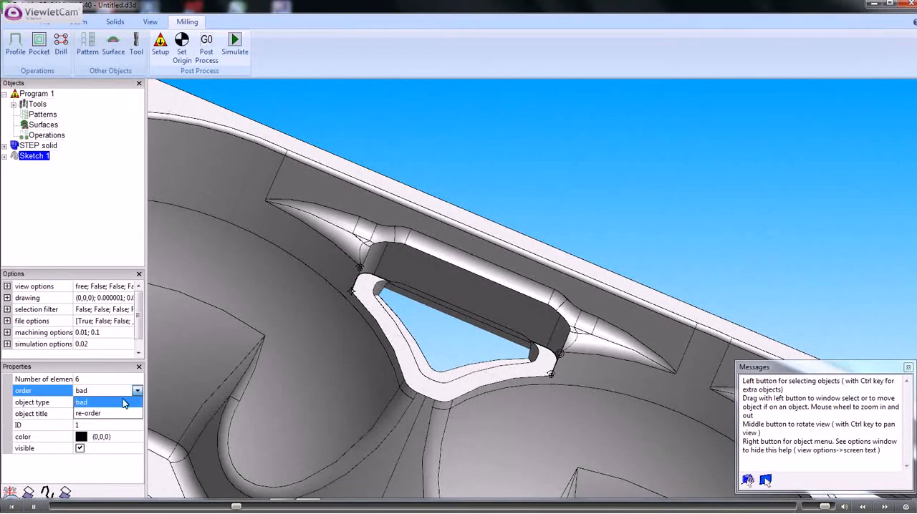
{"action": "left_click", "coordinate": [89, 414]}
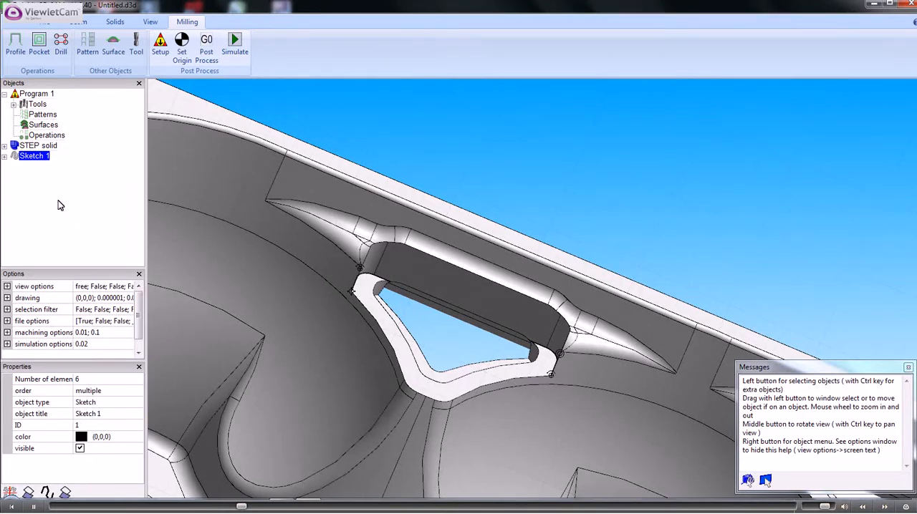
Examine the order and location of each line and arc in Sketch 1 by selecting its elements one at a time
{"action": "left_click", "coordinate": [5, 156]}
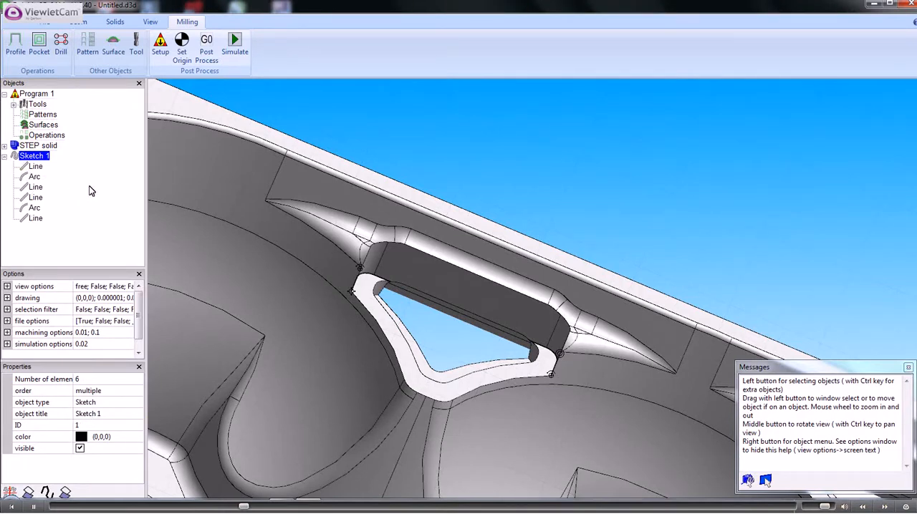
{"action": "left_click", "coordinate": [35, 167]}
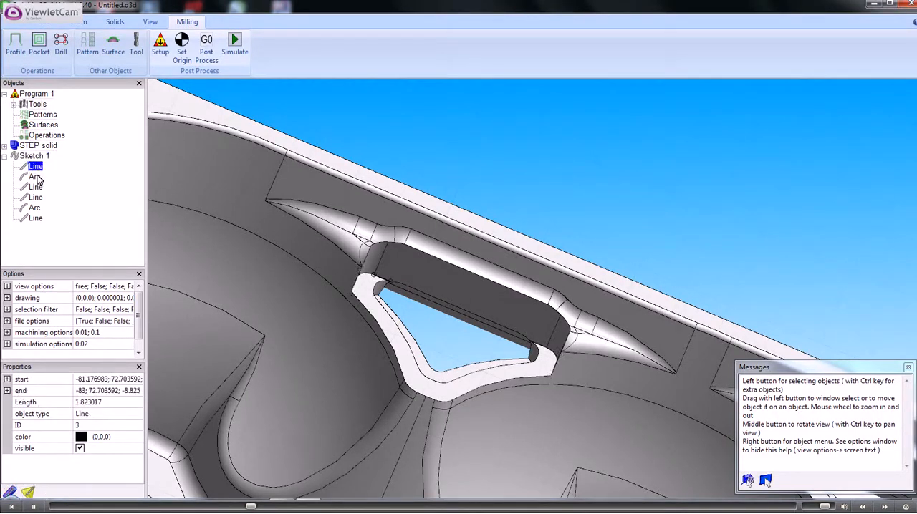
{"action": "left_click", "coordinate": [36, 187]}
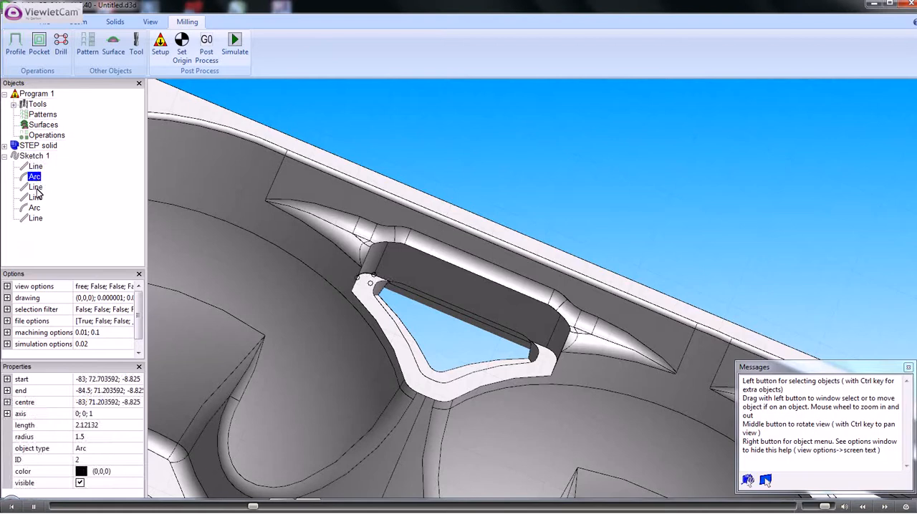
{"action": "left_click", "coordinate": [36, 167]}
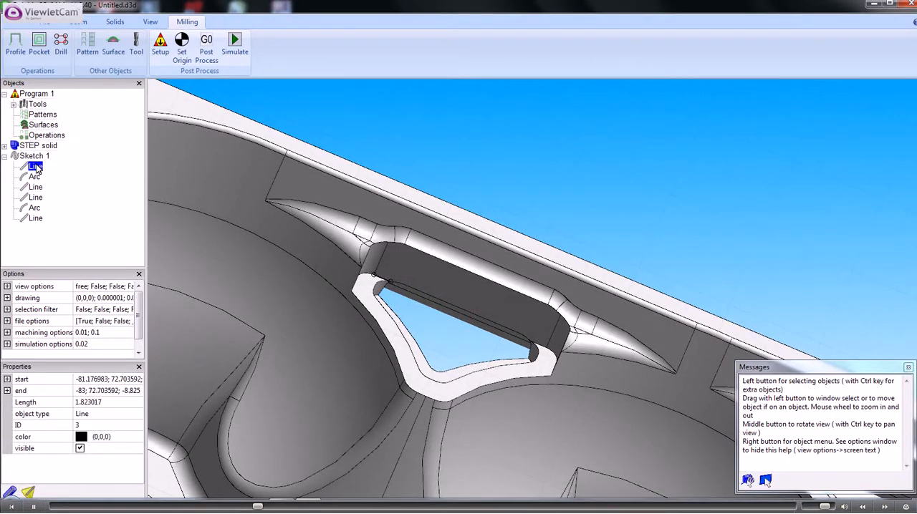
{"action": "left_click", "coordinate": [36, 177]}
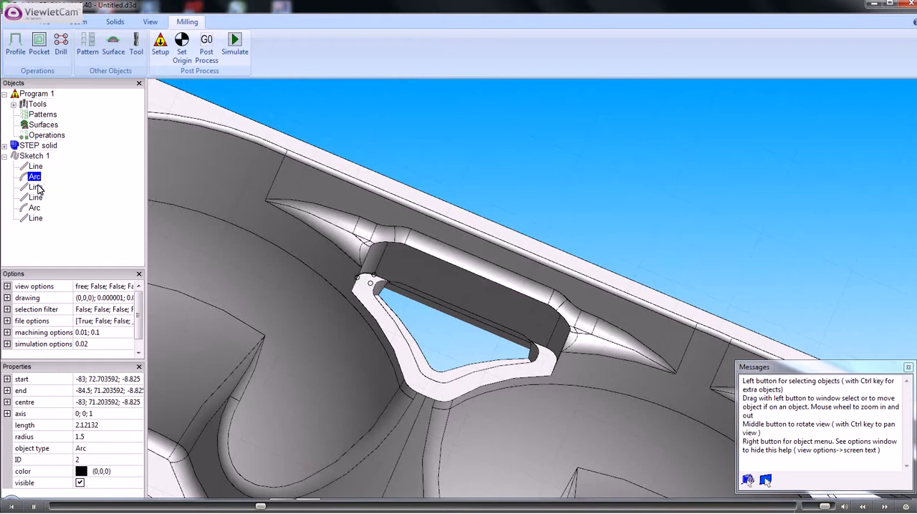
{"action": "left_click", "coordinate": [37, 187]}
{"action": "left_click", "coordinate": [36, 197]}
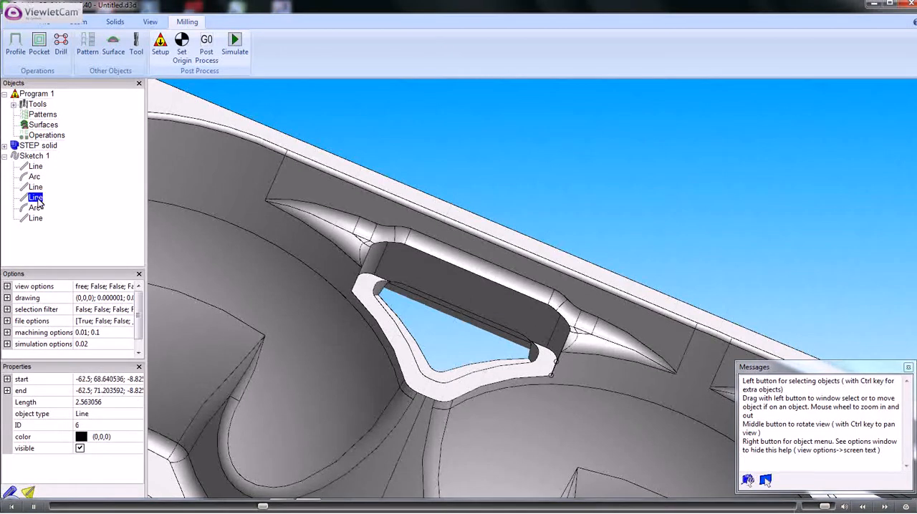
{"action": "left_click", "coordinate": [36, 208]}
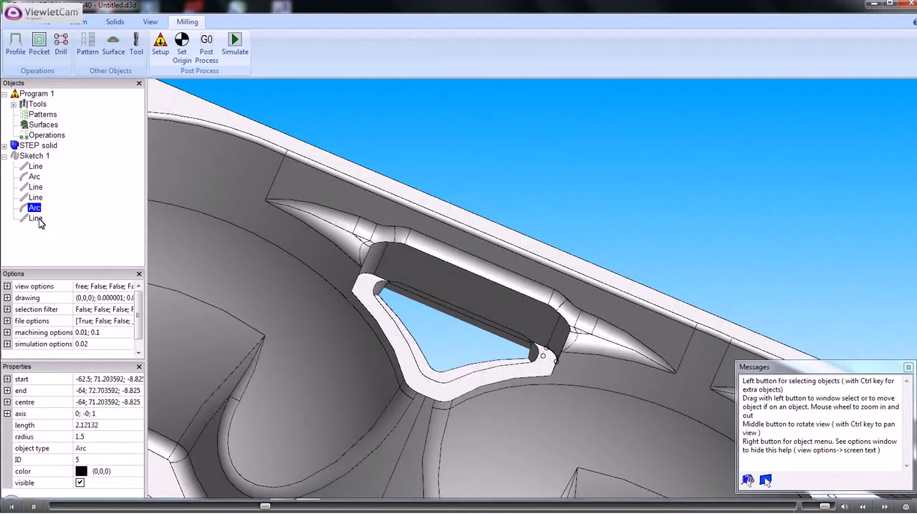
{"action": "left_click", "coordinate": [37, 219]}
Set the end x of Sketch 1's last line to -81.176983, taken from the start x of its first line
{"action": "left_click", "coordinate": [36, 167]}
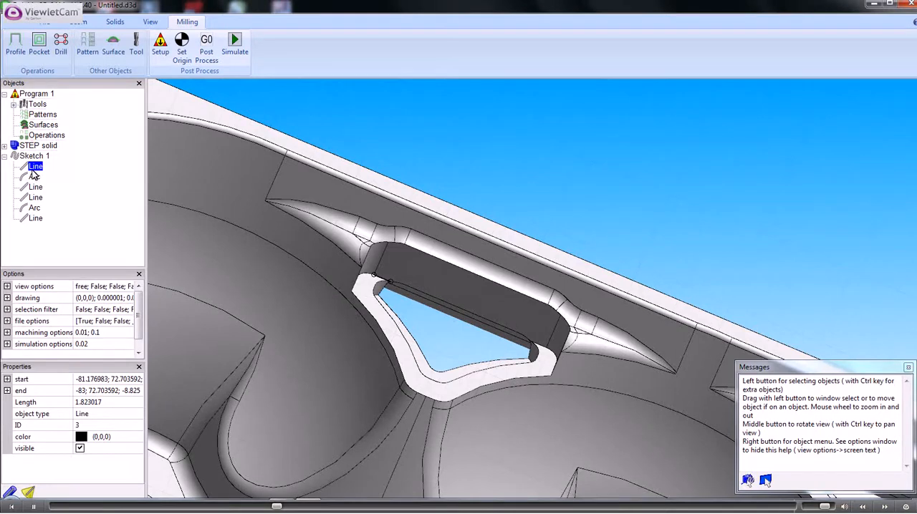
{"action": "left_click", "coordinate": [7, 379]}
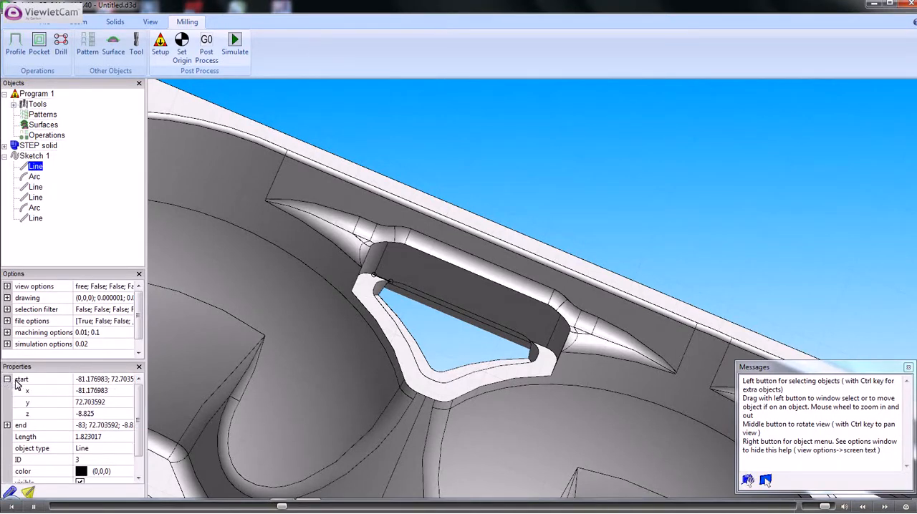
{"action": "left_click", "coordinate": [92, 391]}
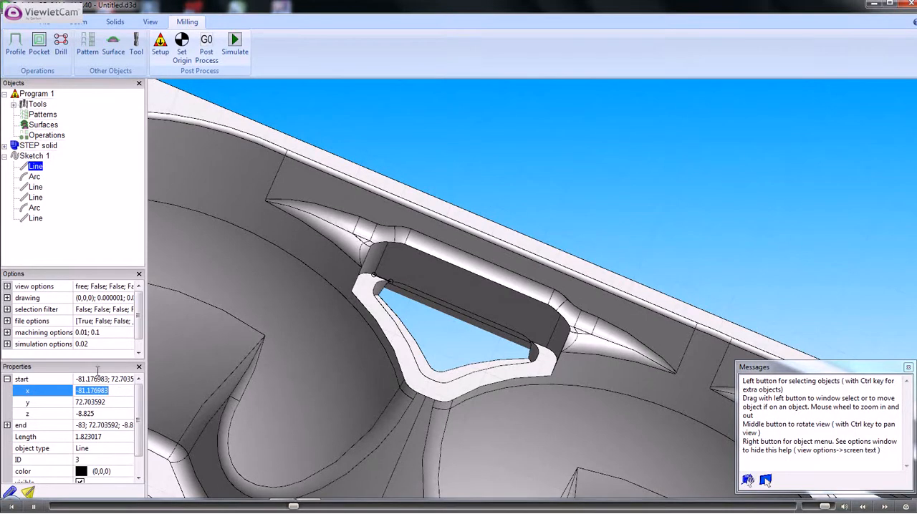
{"action": "left_click", "coordinate": [34, 219]}
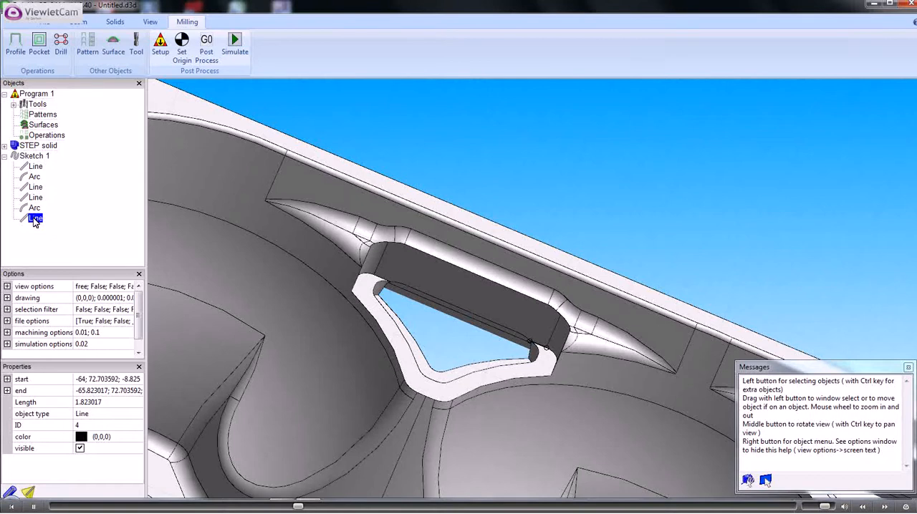
{"action": "left_click", "coordinate": [7, 391]}
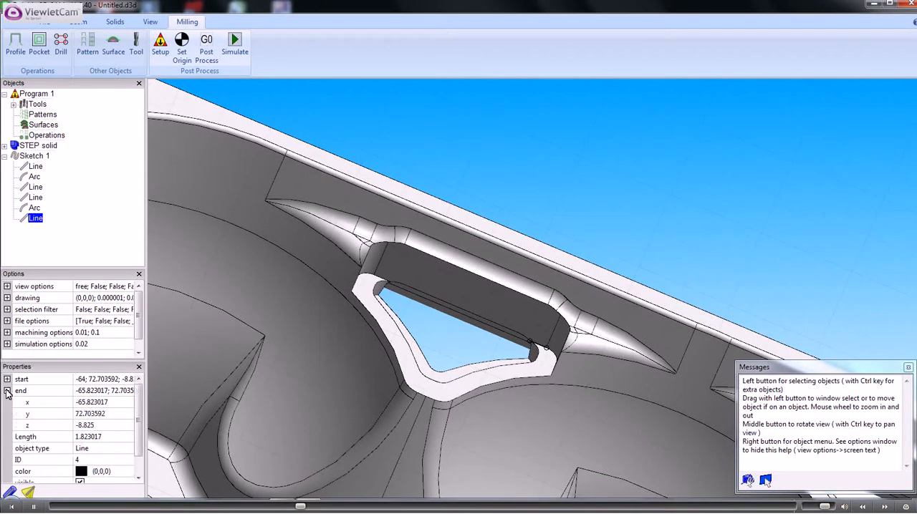
{"action": "left_click", "coordinate": [83, 403]}
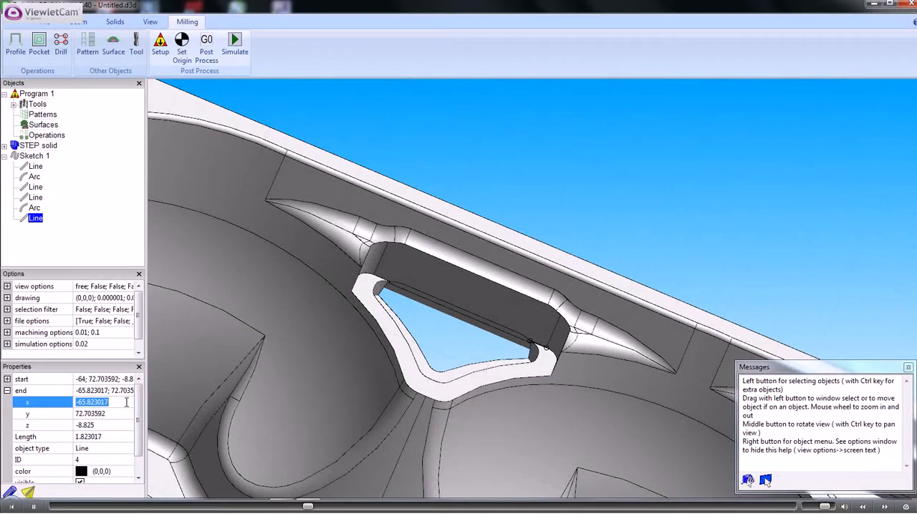
{"action": "type", "text": "-81.176983"}
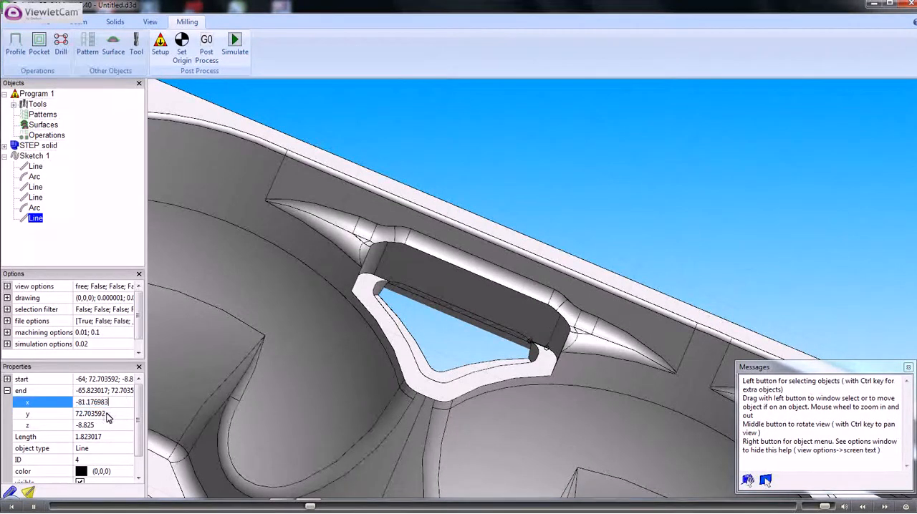
{"action": "key", "text": "Return"}
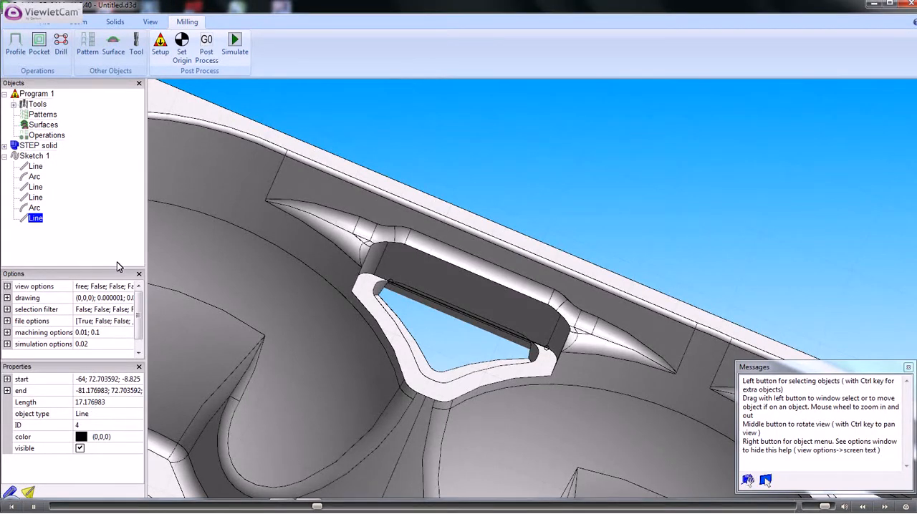
Select Sketch 1 as a whole and start a new profile operation on it
{"action": "left_click", "coordinate": [5, 156]}
{"action": "left_click", "coordinate": [36, 157]}
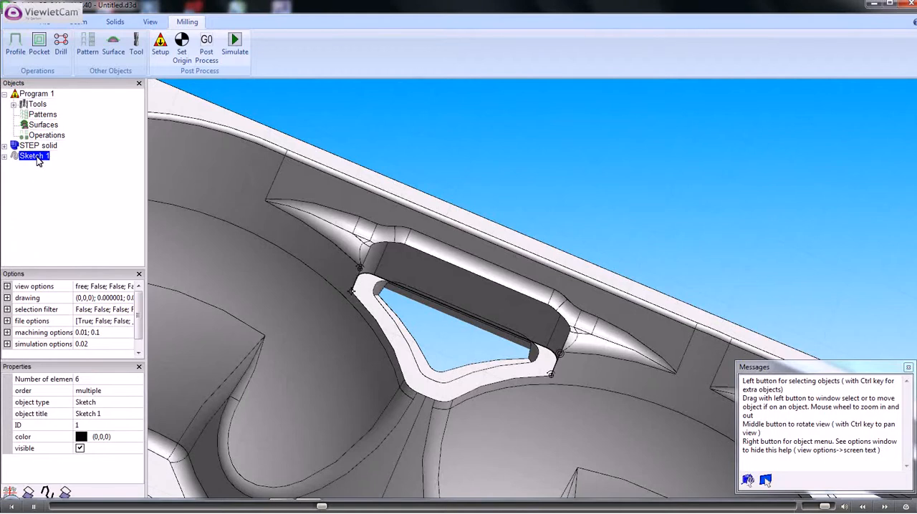
{"action": "scroll", "coordinate": [374, 292], "scroll_direction": "up", "scroll_amount": 1}
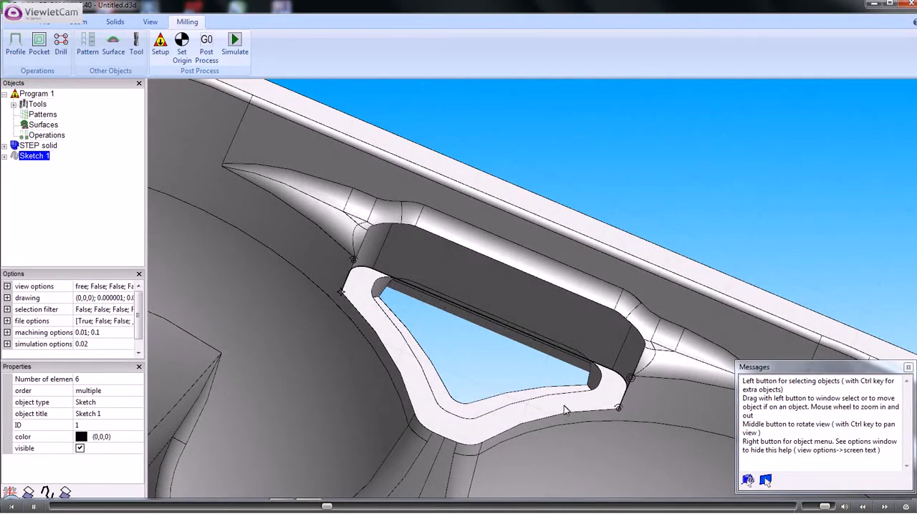
{"action": "scroll", "coordinate": [452, 351], "scroll_direction": "up", "scroll_amount": 3}
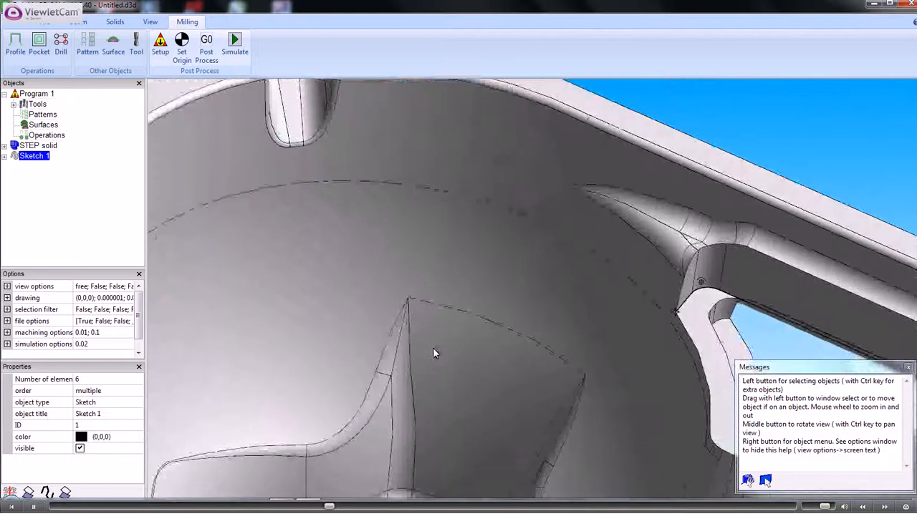
{"action": "middle_click_drag", "start_coordinate": [519, 334], "coordinate": [246, 285], "text": "ctrl"}
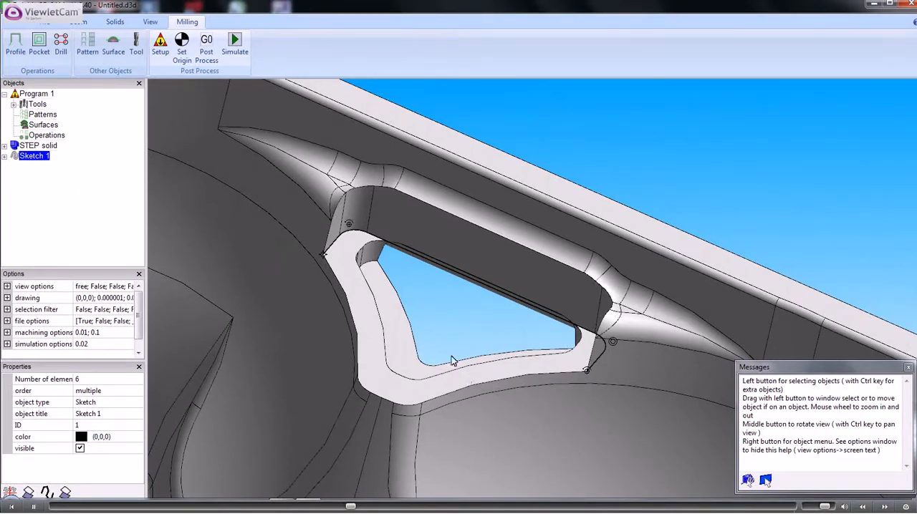
{"action": "right_click", "coordinate": [36, 157]}
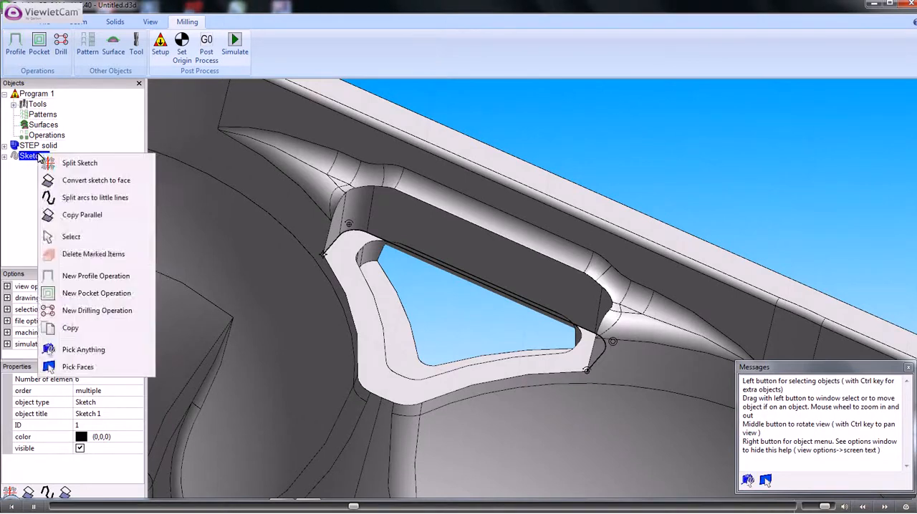
{"action": "left_click", "coordinate": [86, 277]}
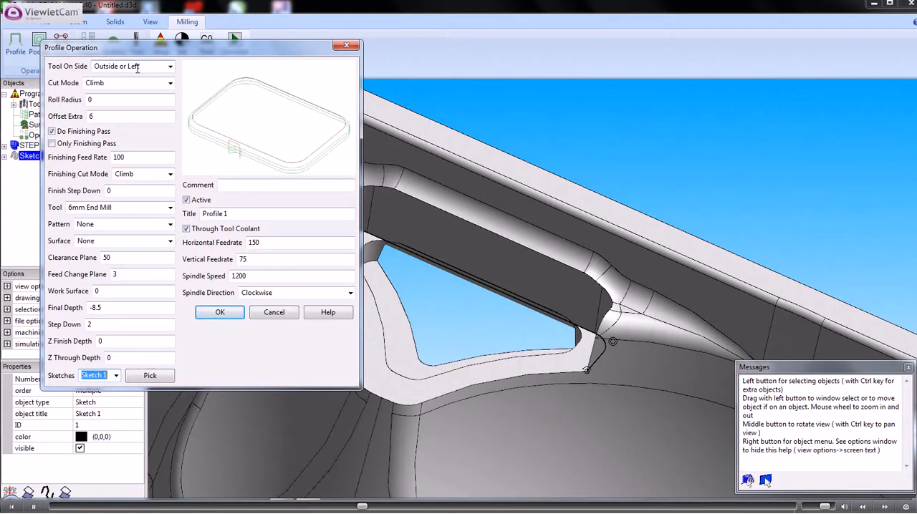
Review the profile operation's tool side, cut mode and extra offset, and turn off its finishing pass
{"action": "left_click", "coordinate": [141, 66]}
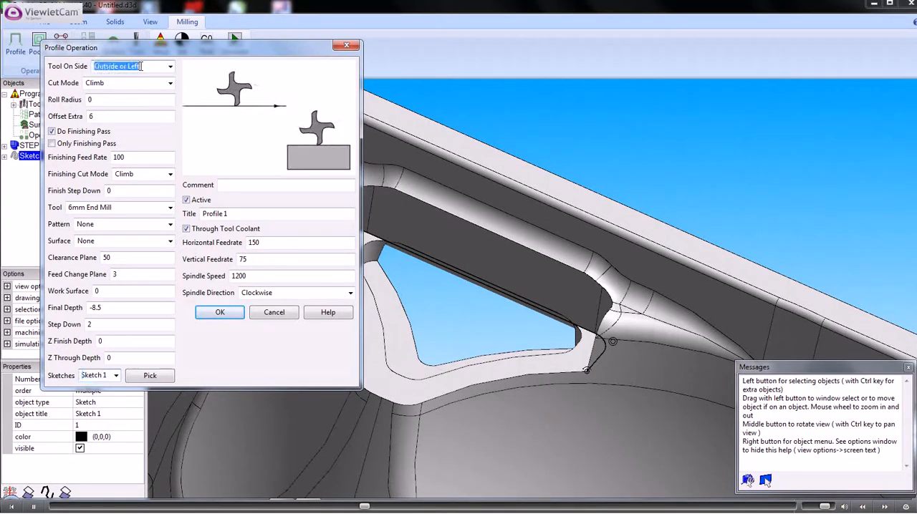
{"action": "left_click", "coordinate": [114, 83]}
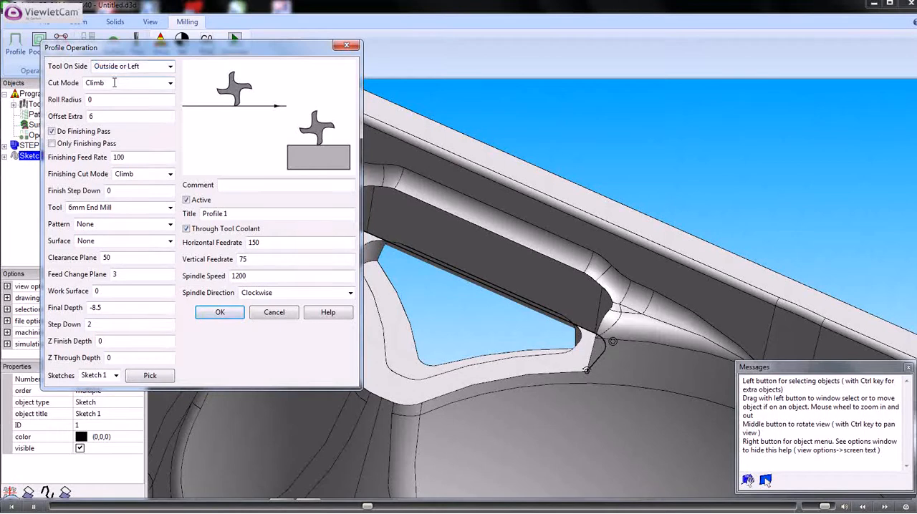
{"action": "left_click", "coordinate": [97, 117]}
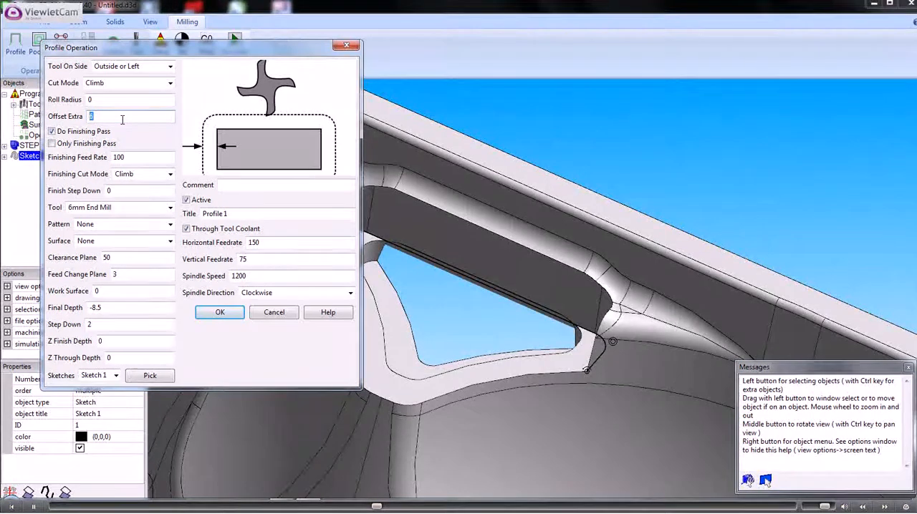
{"action": "left_click", "coordinate": [52, 132]}
{"action": "left_click_drag", "start_coordinate": [97, 117], "coordinate": [91, 116]}
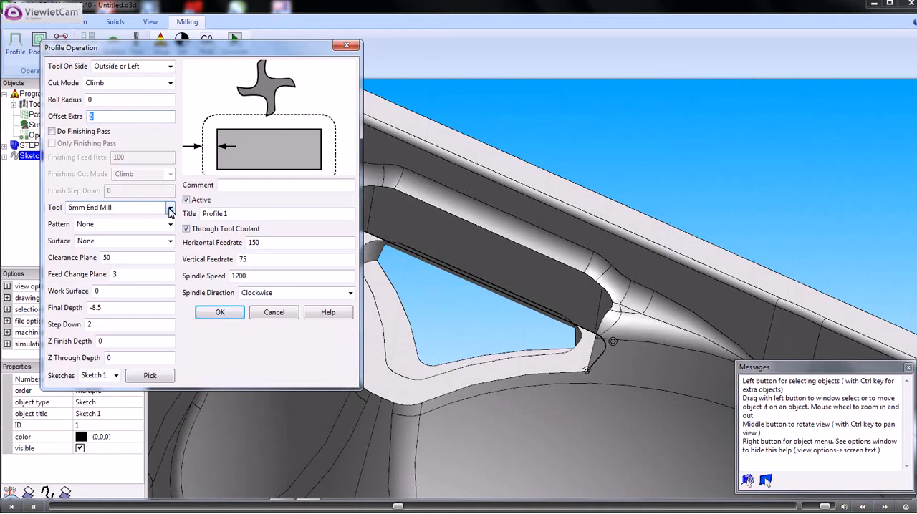
Review the pattern, surface, clearance plane, work surface, final depth and step down, and create the profile operation
{"action": "left_click", "coordinate": [100, 225]}
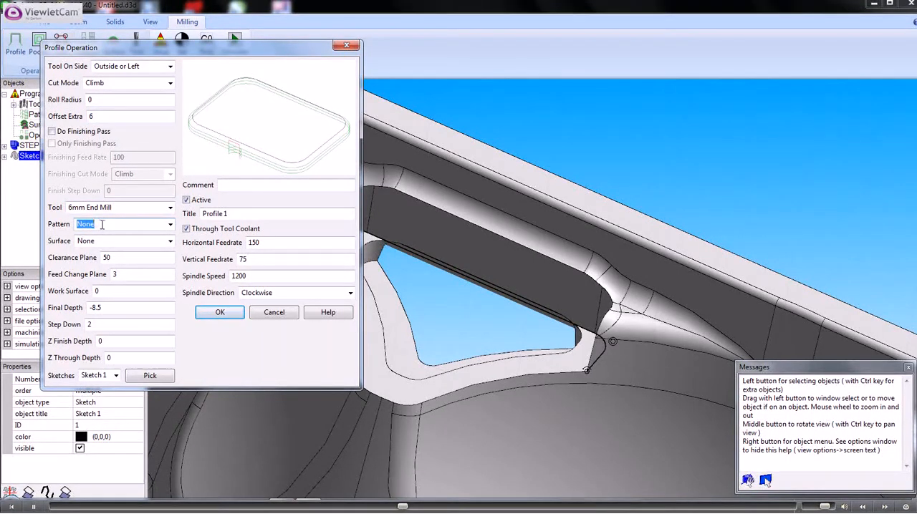
{"action": "left_click", "coordinate": [102, 241]}
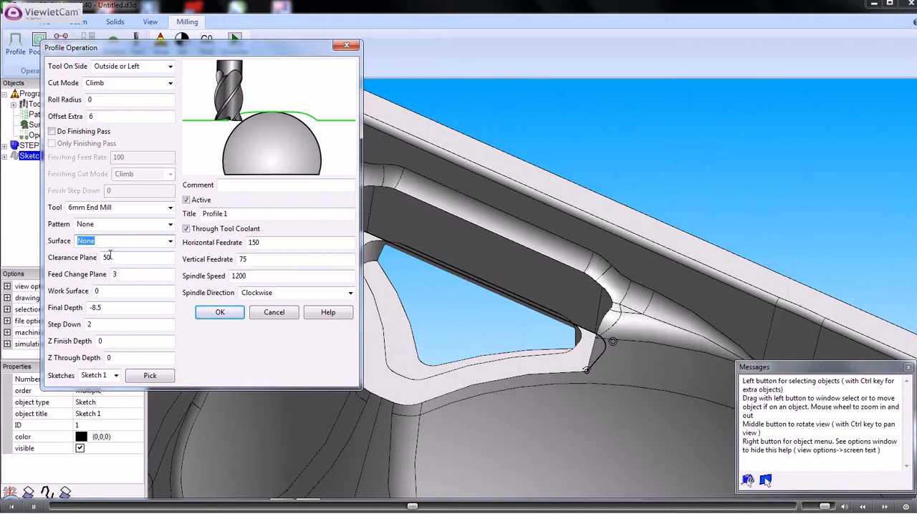
{"action": "left_click", "coordinate": [111, 257]}
{"action": "left_click", "coordinate": [109, 291]}
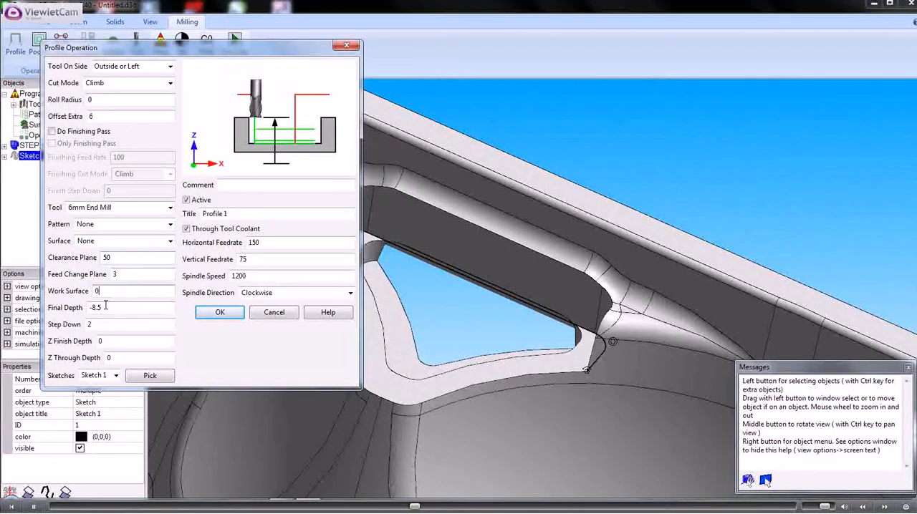
{"action": "left_click", "coordinate": [107, 306]}
{"action": "left_click", "coordinate": [99, 326]}
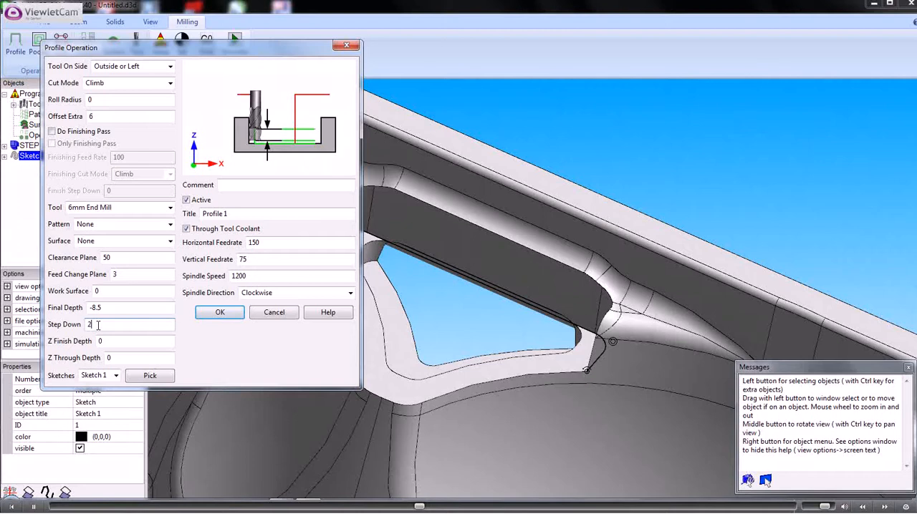
{"action": "left_click", "coordinate": [220, 313]}
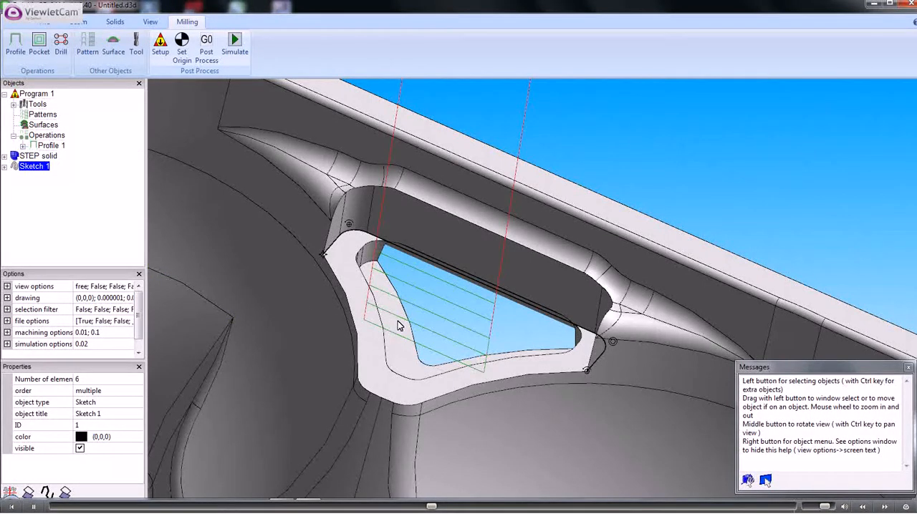
Create a second profile operation on Sketch 1 with an extra offset of 1, keeping the other settings
{"action": "scroll", "coordinate": [391, 328], "scroll_direction": "up", "scroll_amount": 5}
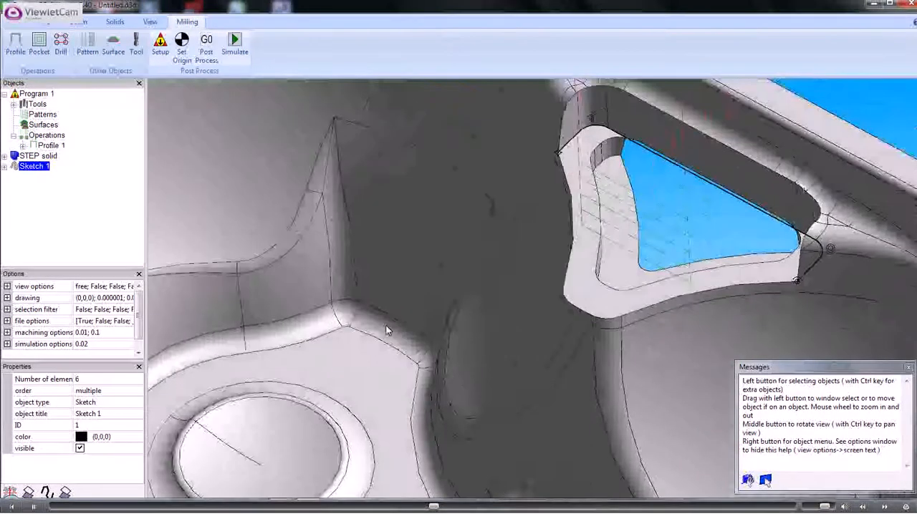
{"action": "middle_click_drag", "start_coordinate": [387, 328], "coordinate": [392, 322]}
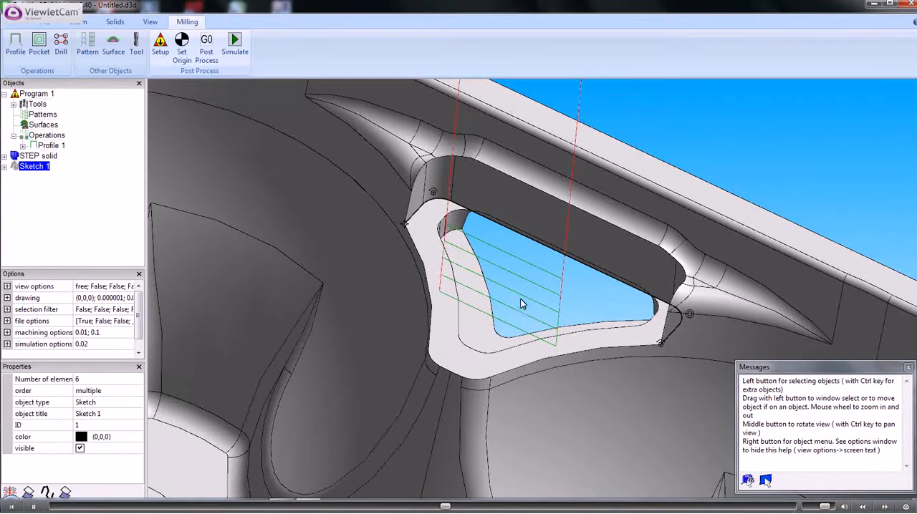
{"action": "middle_click_drag", "start_coordinate": [521, 296], "coordinate": [520, 301]}
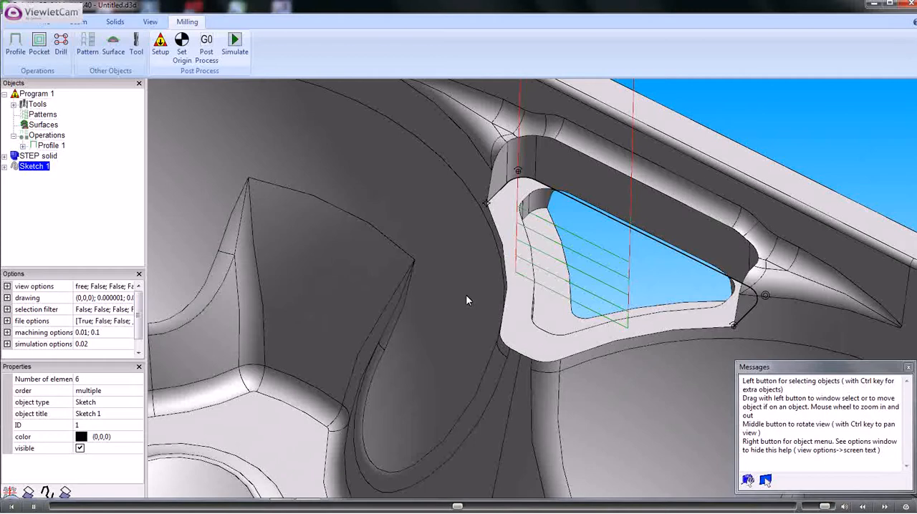
{"action": "scroll", "coordinate": [457, 289], "scroll_direction": "down", "scroll_amount": 4}
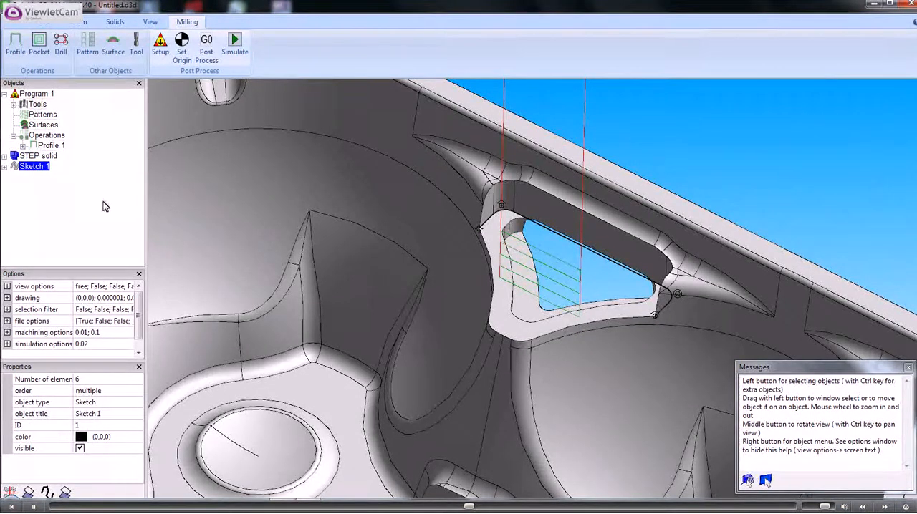
{"action": "right_click", "coordinate": [39, 169]}
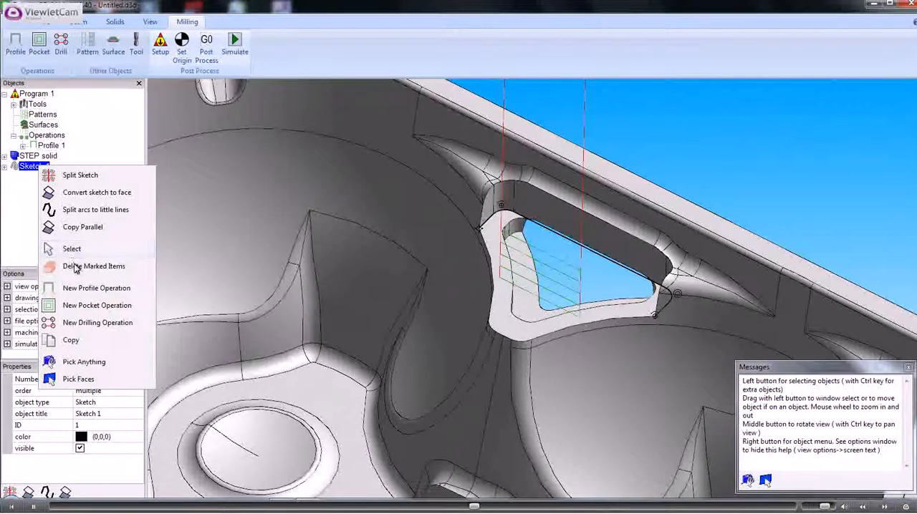
{"action": "left_click", "coordinate": [76, 288]}
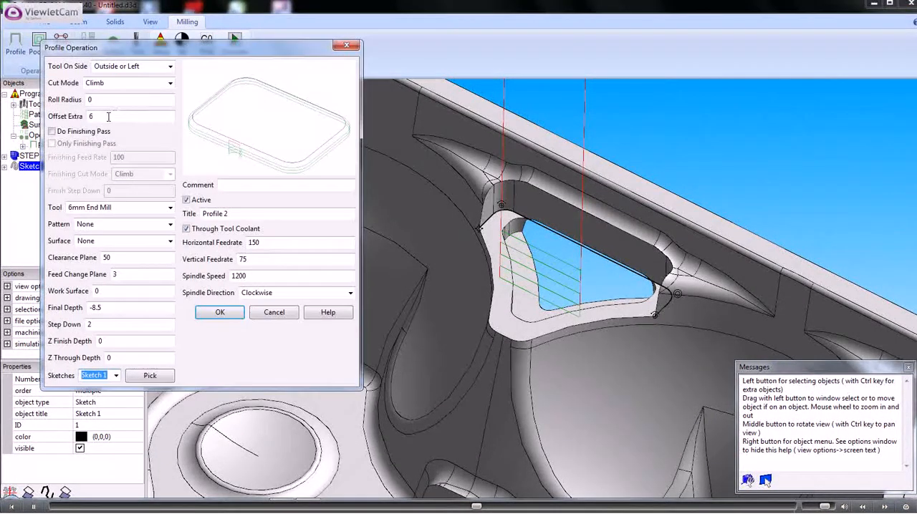
{"action": "double_click", "coordinate": [93, 117]}
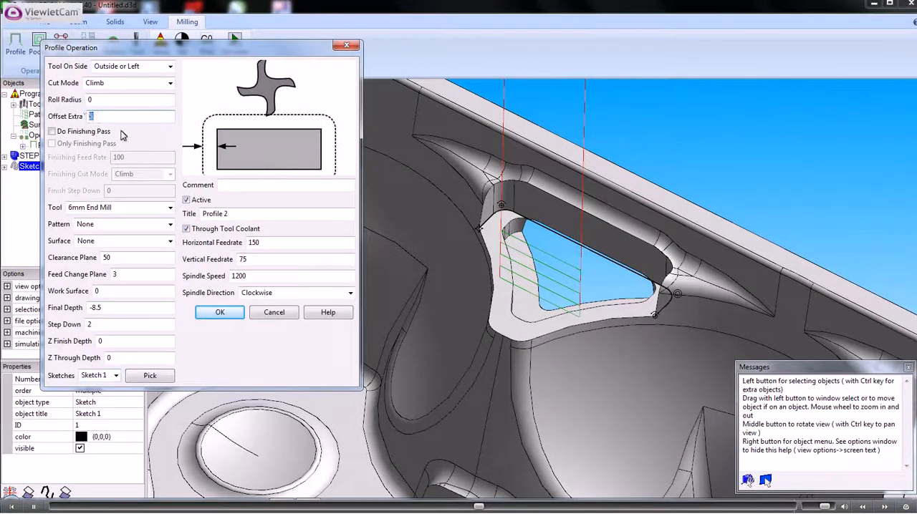
{"action": "type", "text": "1"}
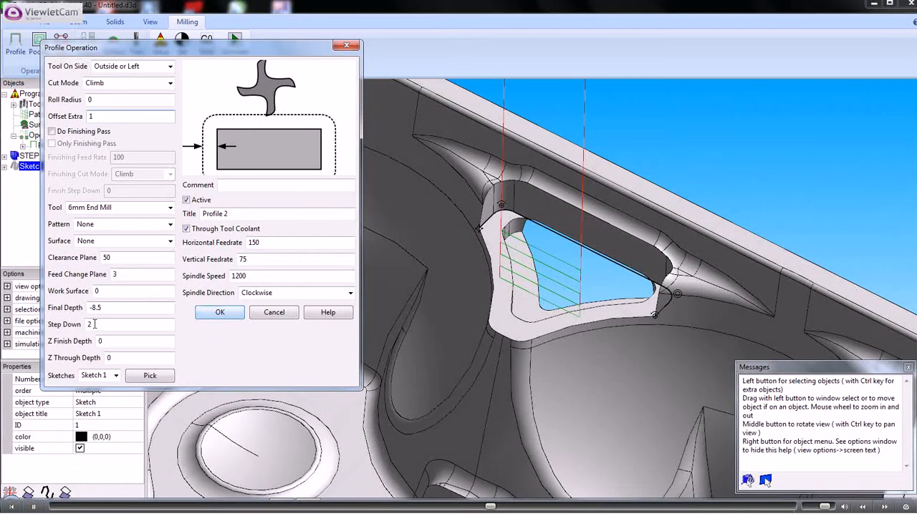
{"action": "left_click", "coordinate": [220, 313]}
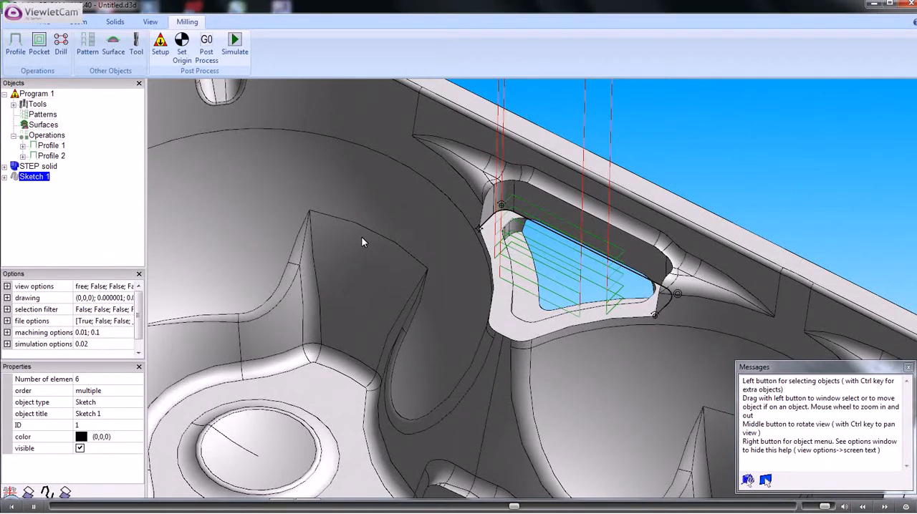
Create a third profile operation on Sketch 1 with extra offset 0, the 4mm End Mill and step down 0
{"action": "right_click", "coordinate": [42, 181]}
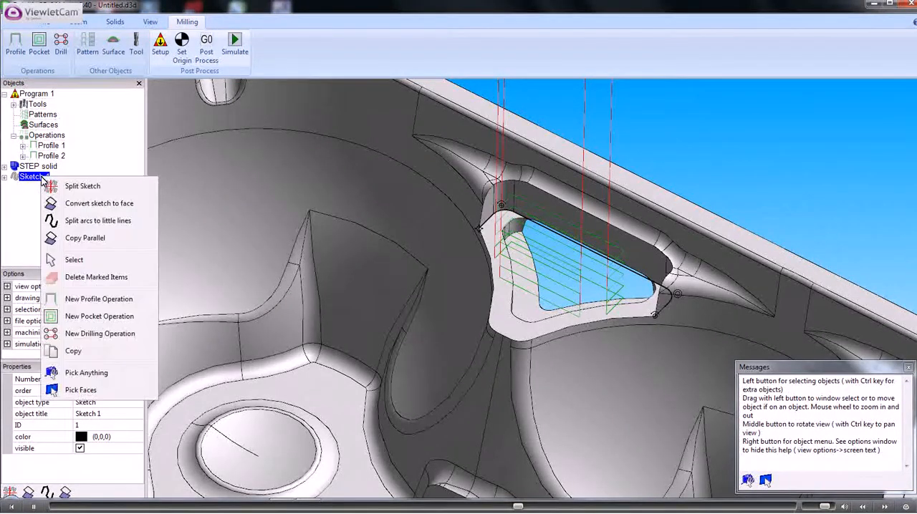
{"action": "left_click", "coordinate": [86, 299]}
{"action": "left_click", "coordinate": [91, 117]}
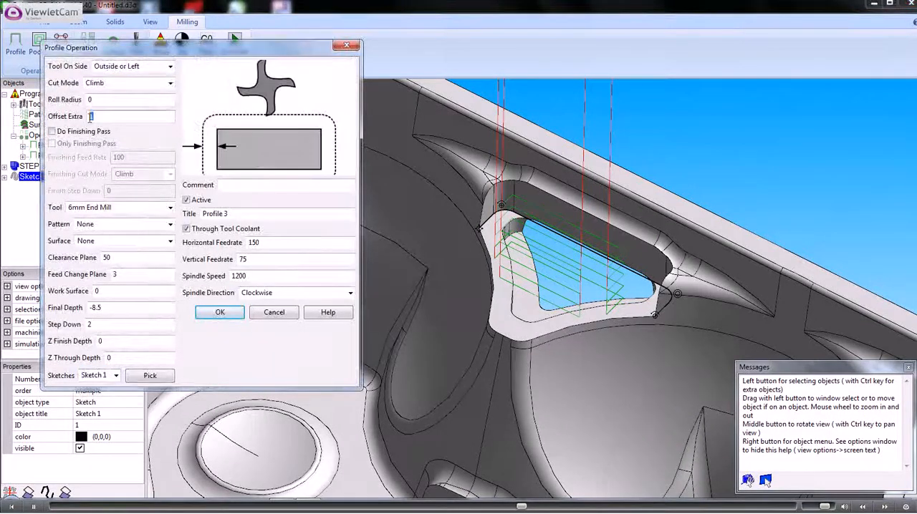
{"action": "type", "text": "0"}
{"action": "left_click", "coordinate": [170, 209]}
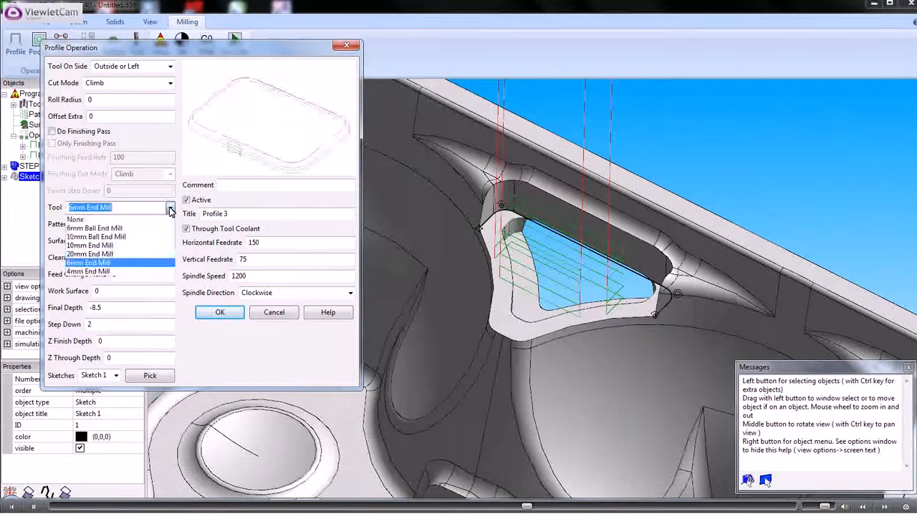
{"action": "left_click", "coordinate": [89, 272]}
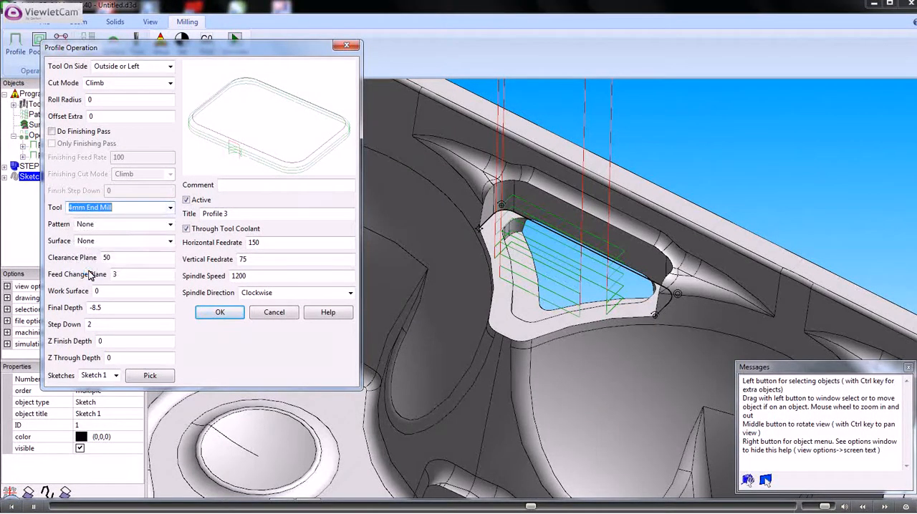
{"action": "left_click", "coordinate": [89, 325]}
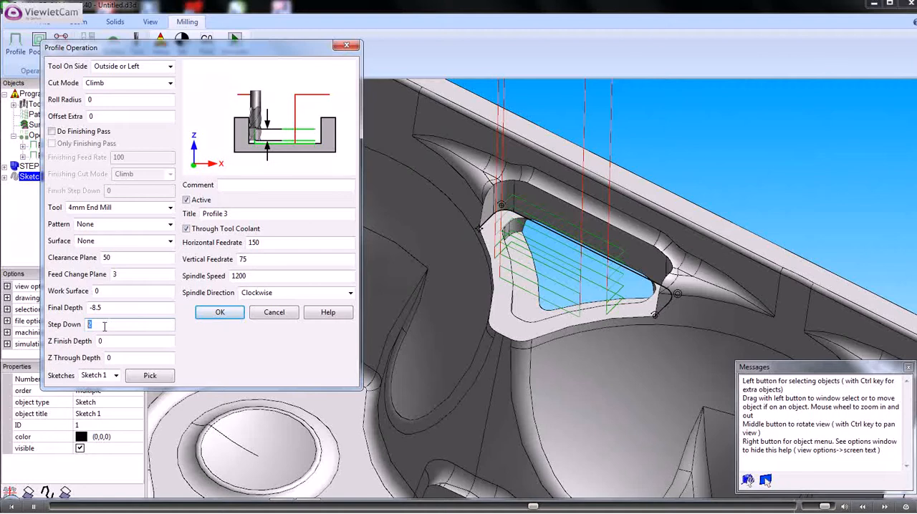
{"action": "type", "text": "0"}
{"action": "left_click", "coordinate": [220, 313]}
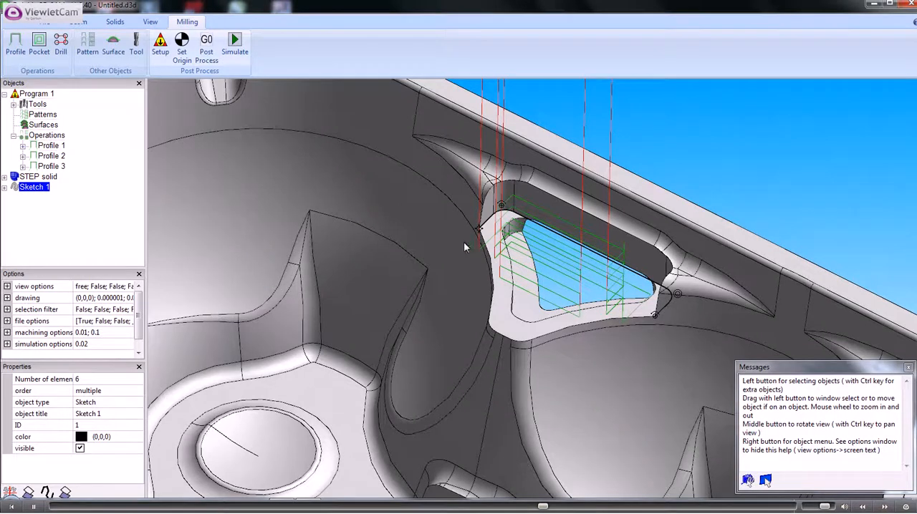
Examine the toolpaths and the row of similar ledges, then view the part in the XY plane around the first two ledges
{"action": "scroll", "coordinate": [463, 247], "scroll_direction": "down", "scroll_amount": 2}
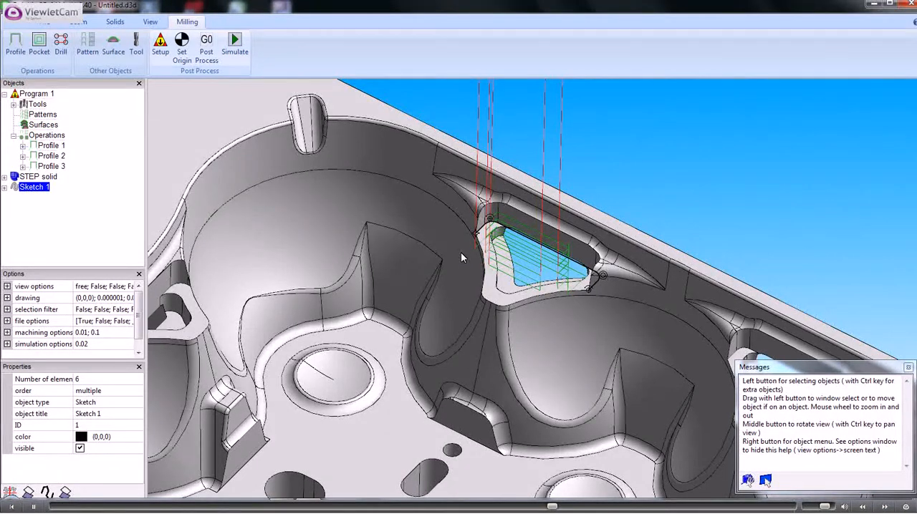
{"action": "scroll", "coordinate": [460, 253], "scroll_direction": "down", "scroll_amount": 1}
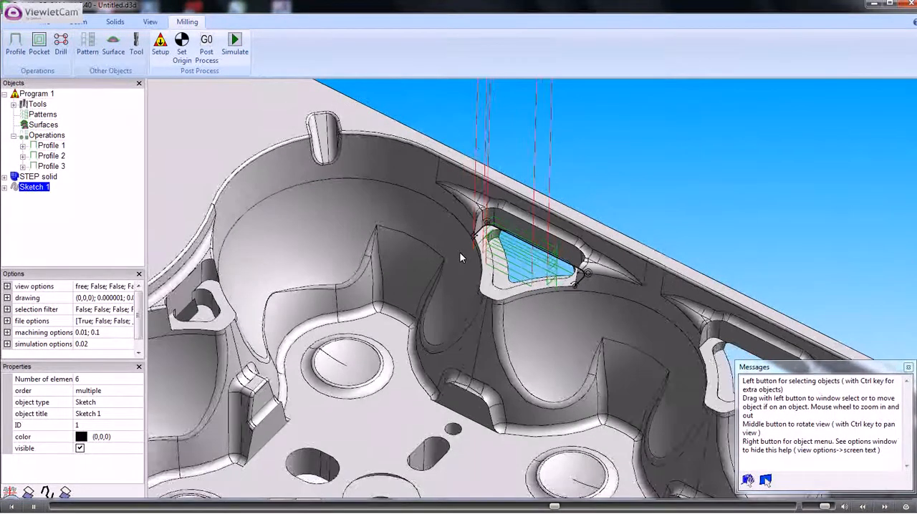
{"action": "scroll", "coordinate": [460, 253], "scroll_direction": "down", "scroll_amount": 1}
{"action": "scroll", "coordinate": [460, 253], "scroll_direction": "down", "scroll_amount": 1}
{"action": "scroll", "coordinate": [460, 253], "scroll_direction": "down", "scroll_amount": 1}
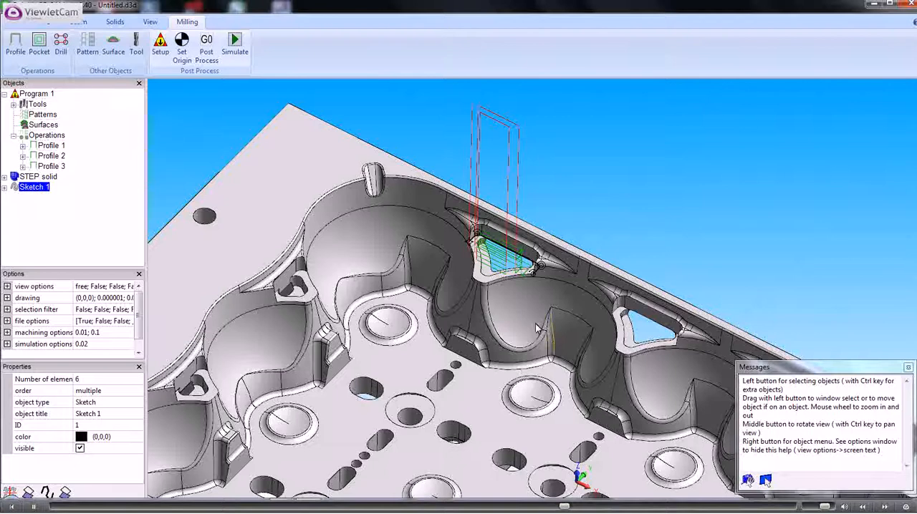
{"action": "middle_click_drag", "start_coordinate": [546, 336], "coordinate": [404, 277], "text": "ctrl"}
{"action": "scroll", "coordinate": [403, 278], "scroll_direction": "down", "scroll_amount": 2}
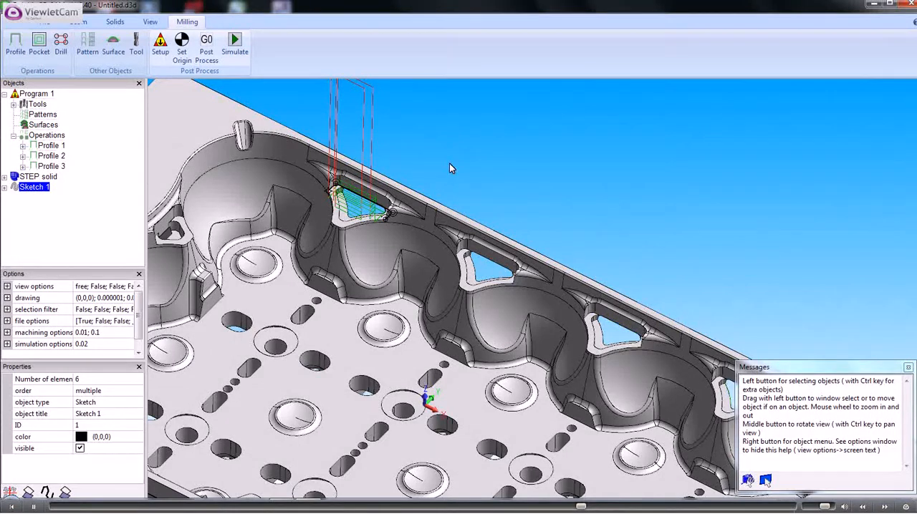
{"action": "left_click", "coordinate": [149, 21]}
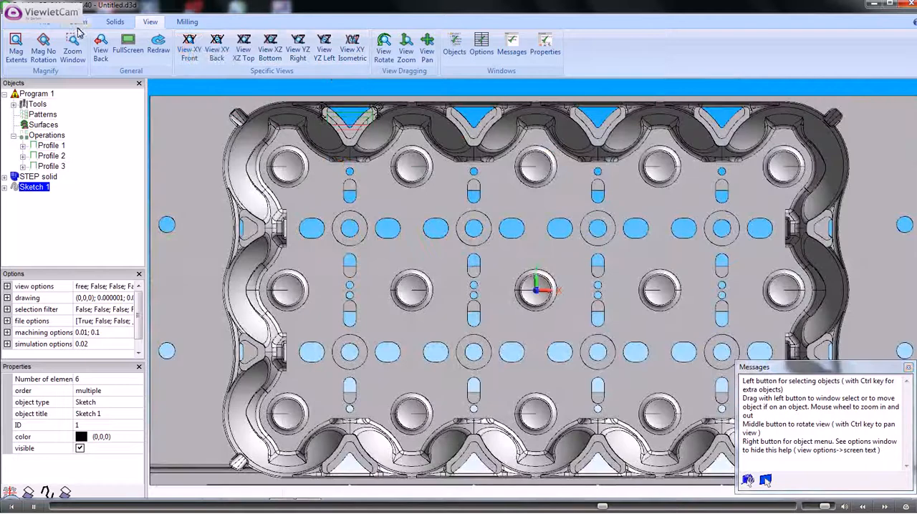
{"action": "scroll", "coordinate": [396, 153], "scroll_direction": "up", "scroll_amount": 3}
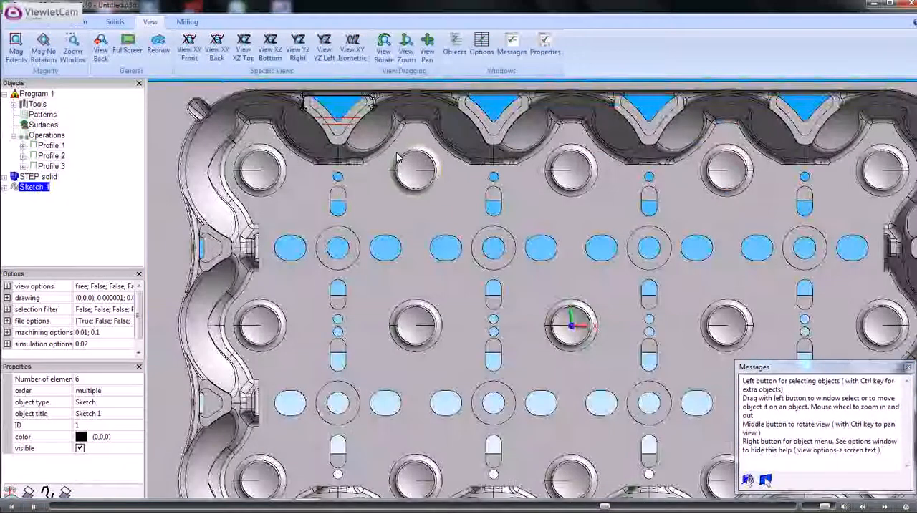
{"action": "scroll", "coordinate": [396, 152], "scroll_direction": "up", "scroll_amount": 1}
{"action": "middle_click_drag", "start_coordinate": [413, 132], "coordinate": [523, 340], "text": "ctrl"}
{"action": "scroll", "coordinate": [523, 340], "scroll_direction": "up", "scroll_amount": 1}
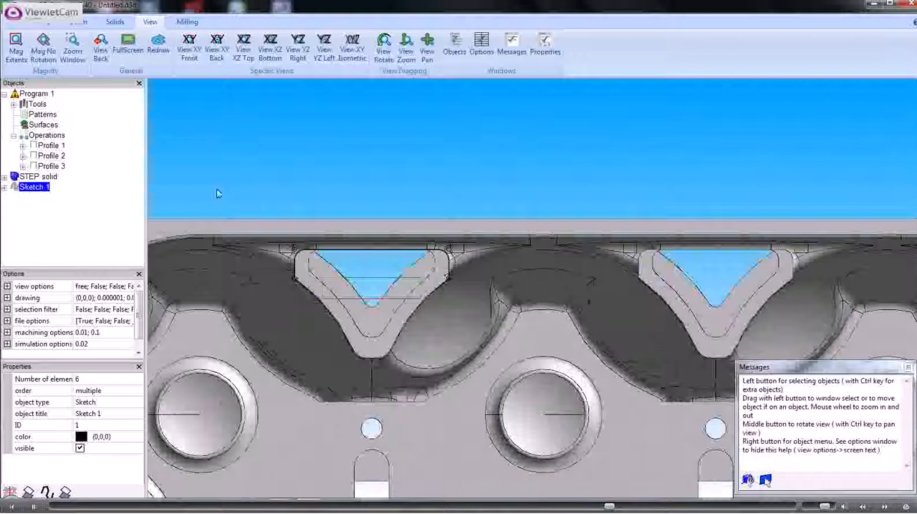
Start a dimension with its mode set to between two points, X only
{"action": "left_click", "coordinate": [77, 22]}
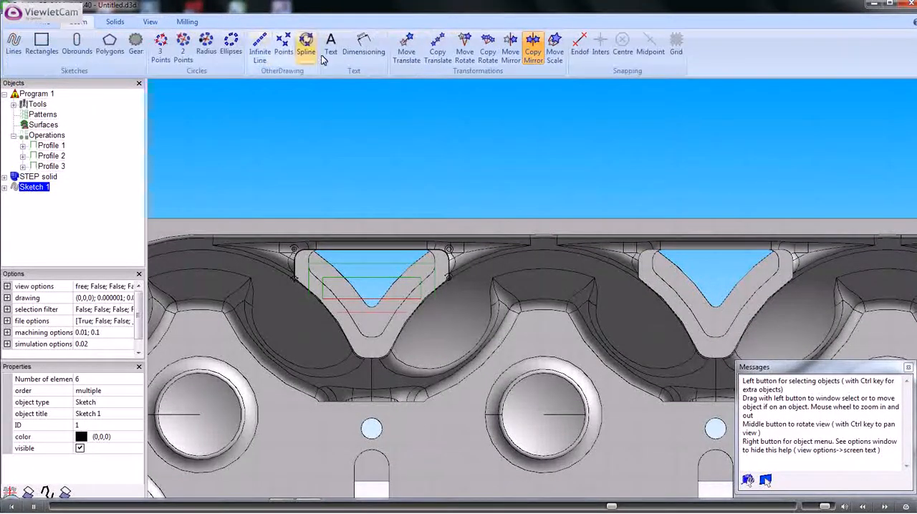
{"action": "left_click", "coordinate": [363, 50]}
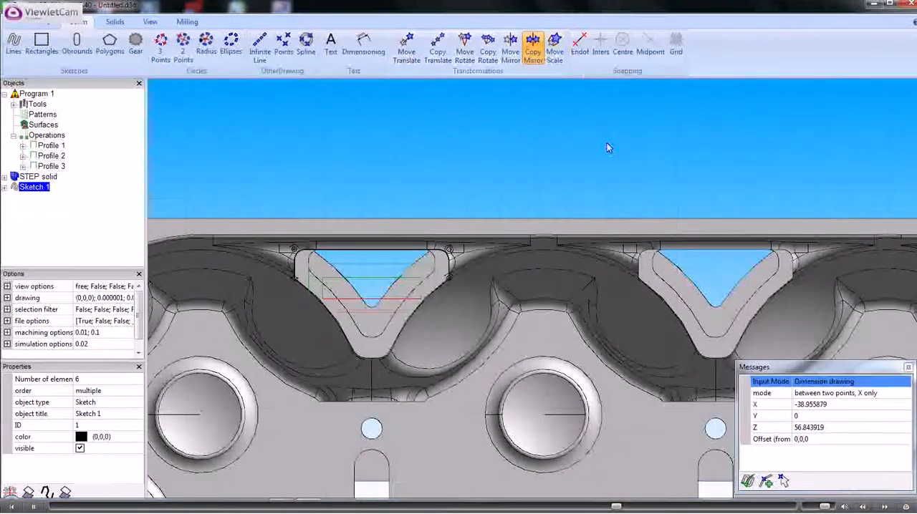
{"action": "left_click", "coordinate": [905, 394]}
{"action": "left_click", "coordinate": [906, 394]}
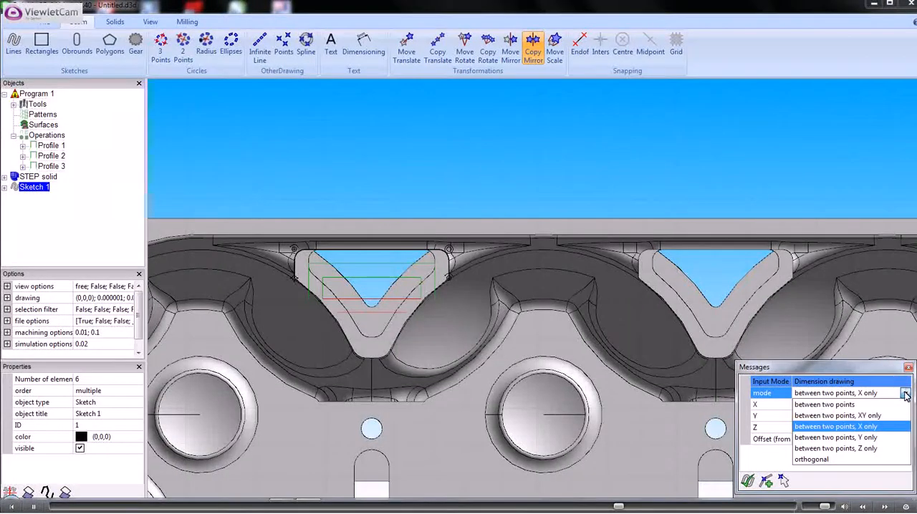
{"action": "left_click", "coordinate": [868, 427]}
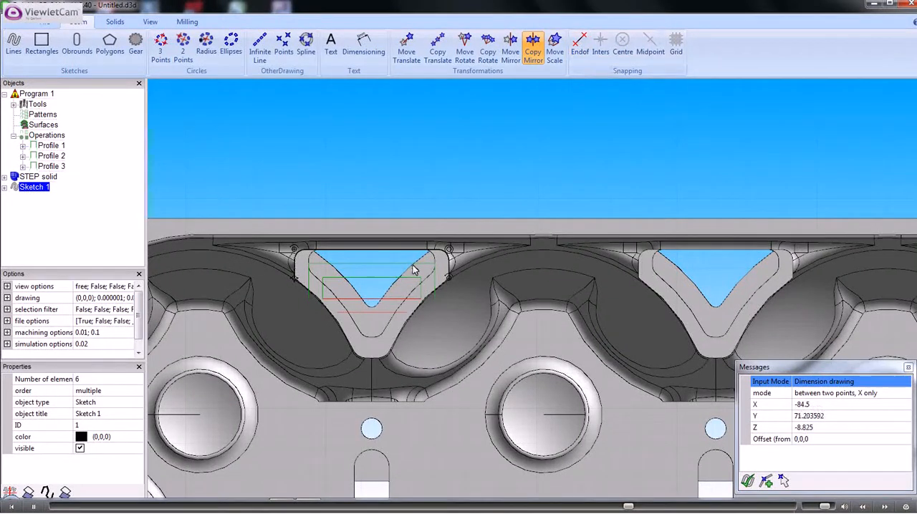
Enable point and line in the selection filter and dimension the X spacing between matching side edges of the first two ledges
{"action": "left_click", "coordinate": [8, 309]}
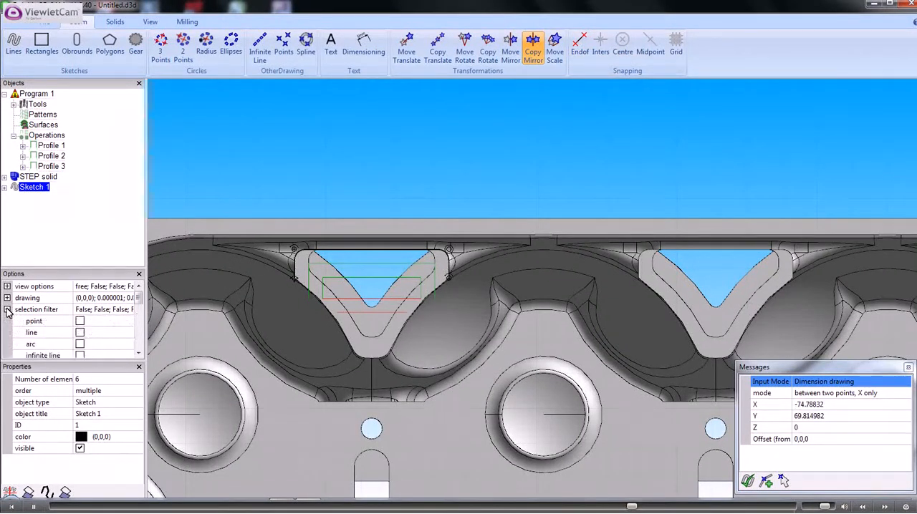
{"action": "left_click", "coordinate": [80, 321]}
{"action": "left_click", "coordinate": [80, 333]}
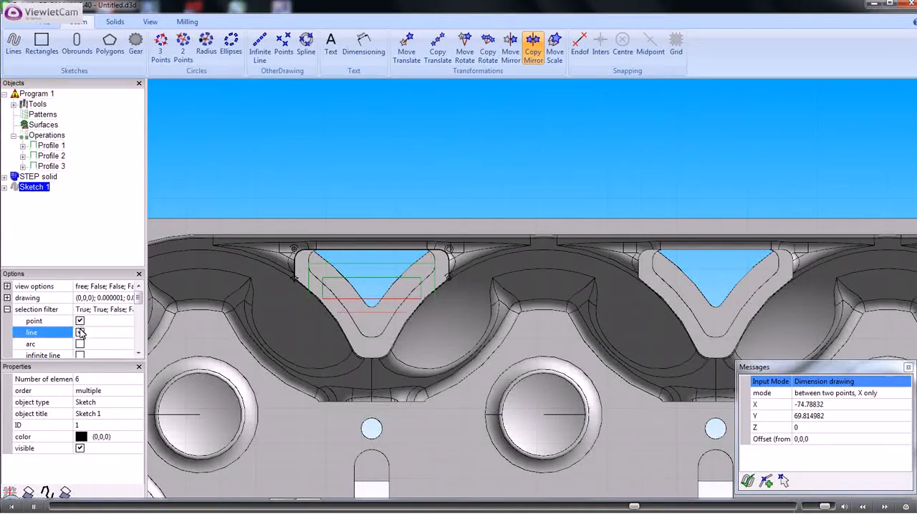
{"action": "left_click", "coordinate": [295, 265]}
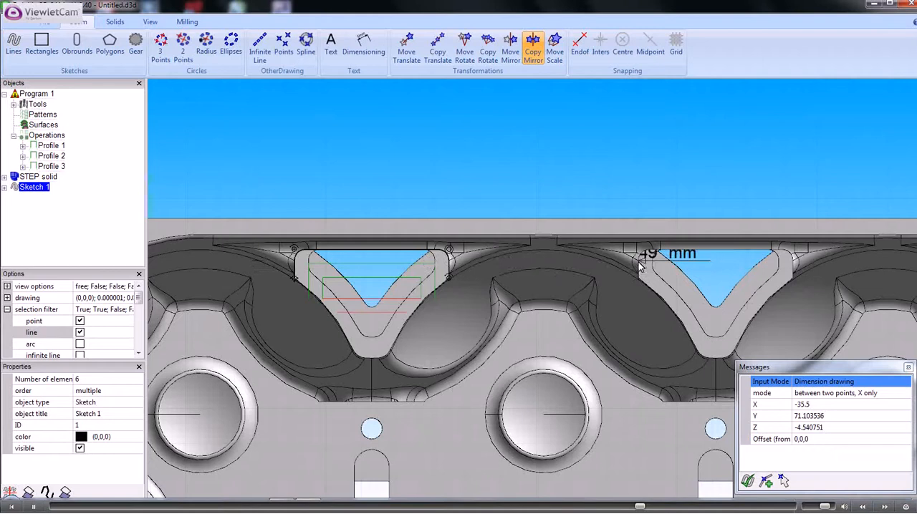
{"action": "left_click", "coordinate": [639, 263]}
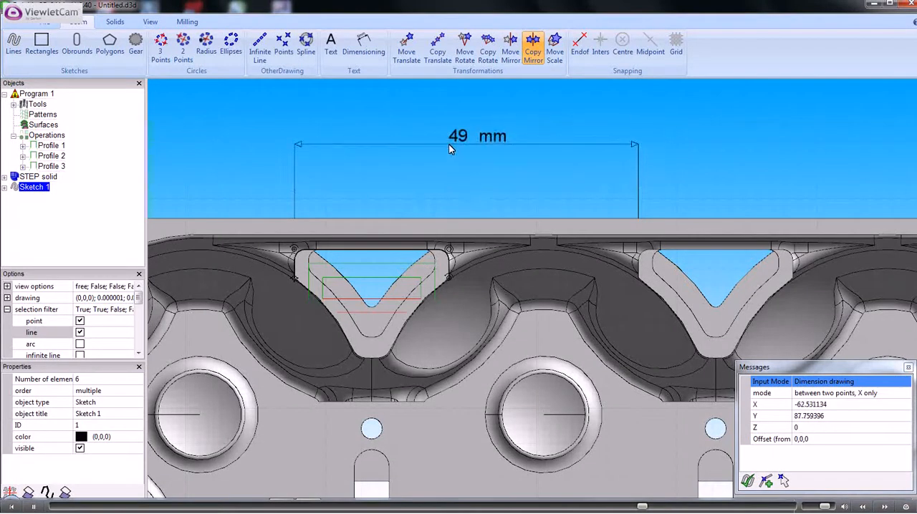
{"action": "left_click", "coordinate": [449, 145]}
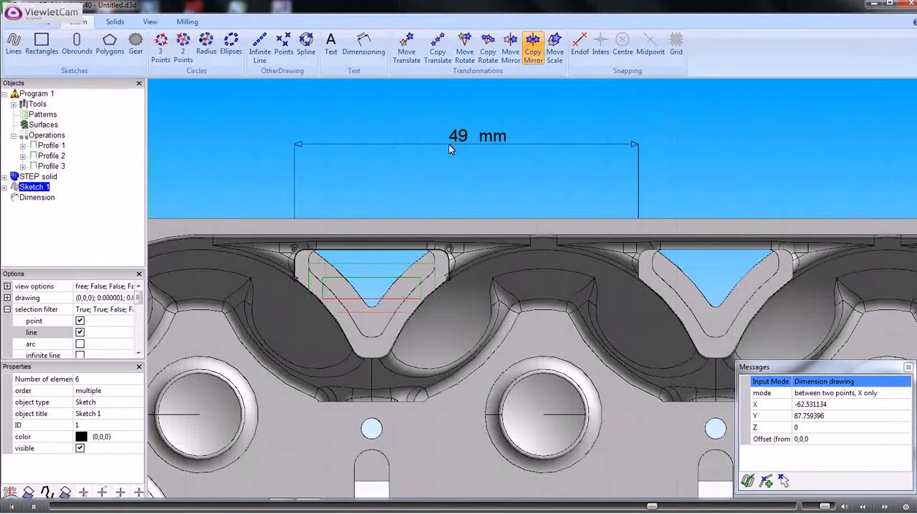
Create a milling pattern with 4 copies at X shift 49 and Y shift 0, plus 1 copy B with both shifts 0
{"action": "left_click", "coordinate": [187, 22]}
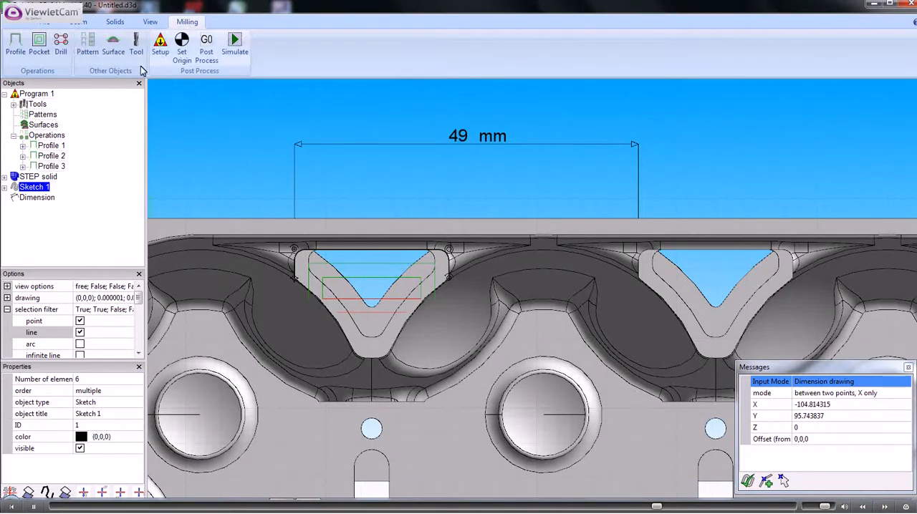
{"action": "left_click", "coordinate": [88, 45]}
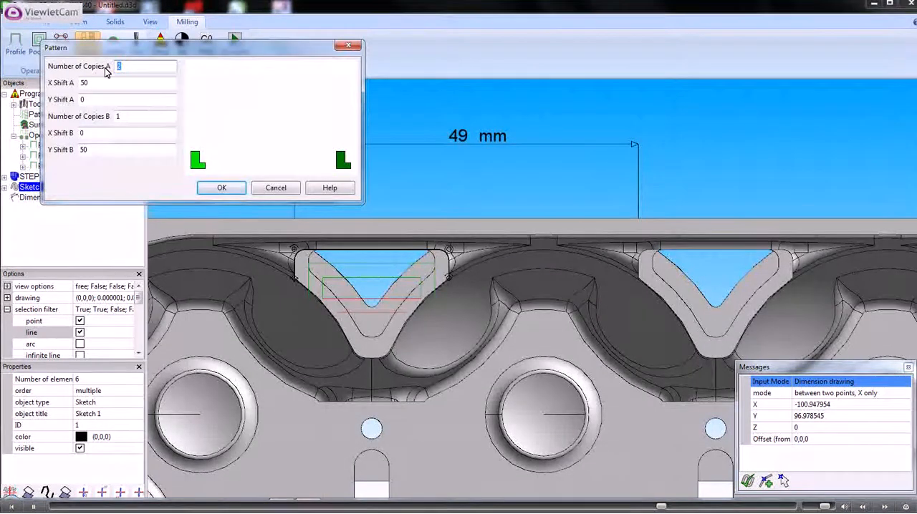
{"action": "type", "text": "44"}
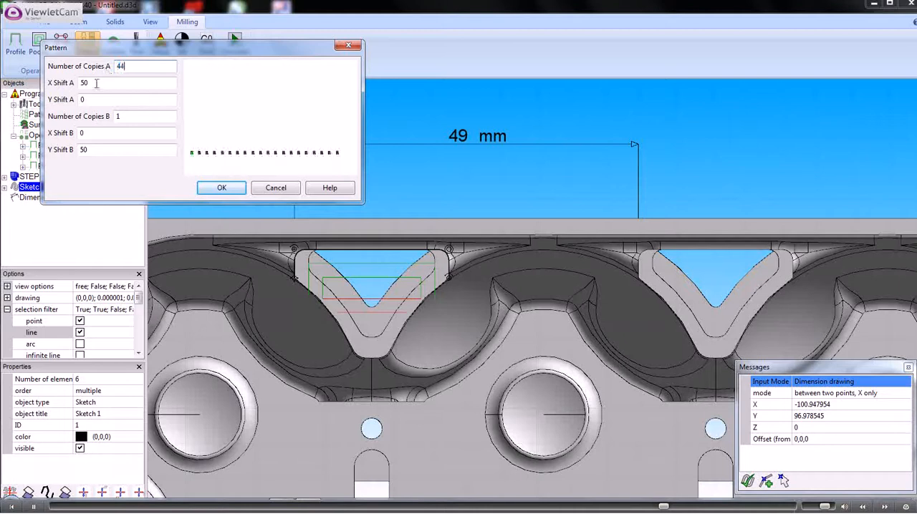
{"action": "key", "text": "Tab"}
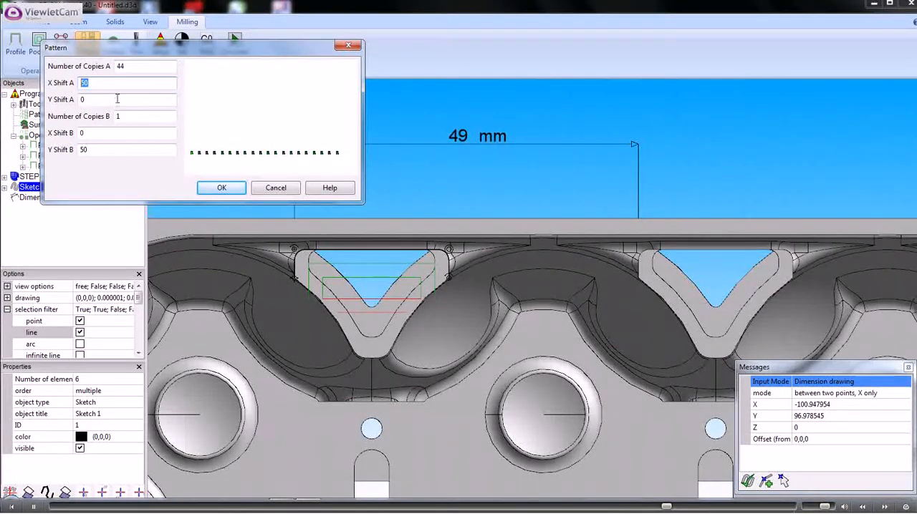
{"action": "key", "text": "shift+Tab"}
{"action": "type", "text": "4"}
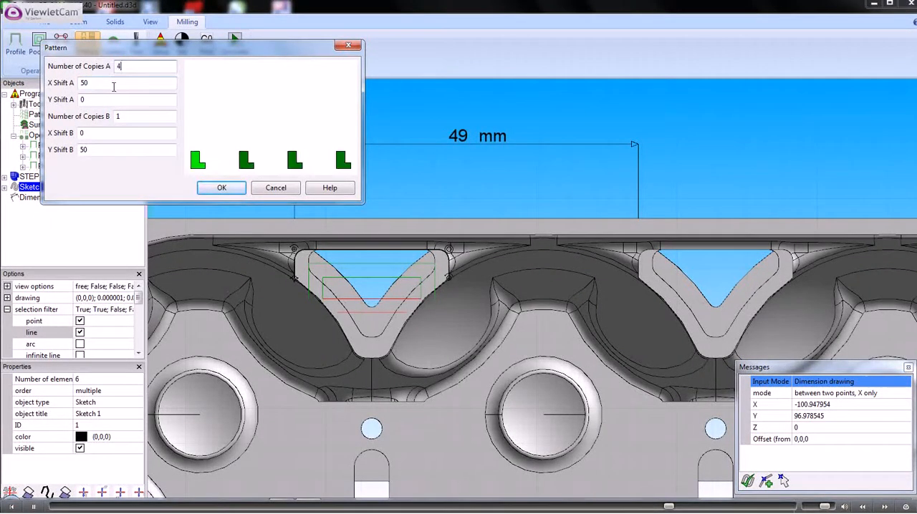
{"action": "key", "text": "Tab"}
{"action": "type", "text": "49"}
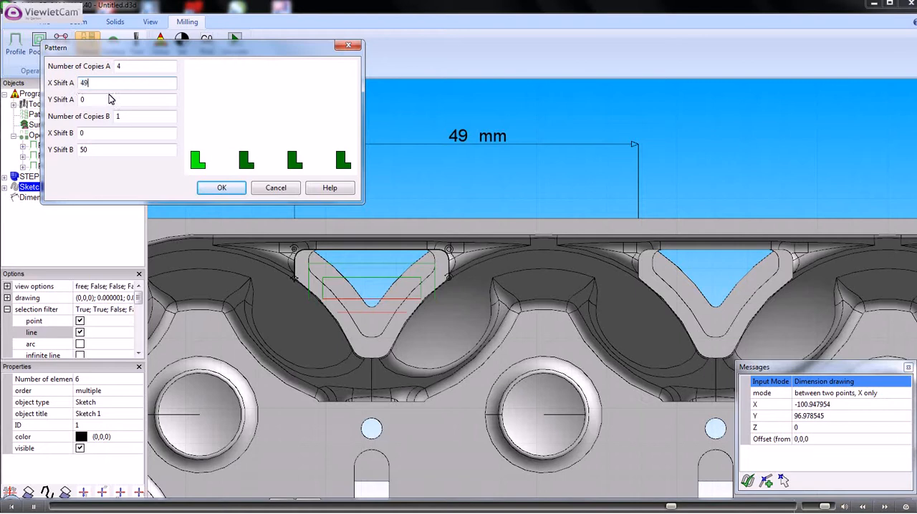
{"action": "left_click", "coordinate": [117, 100]}
{"action": "double_click", "coordinate": [98, 151]}
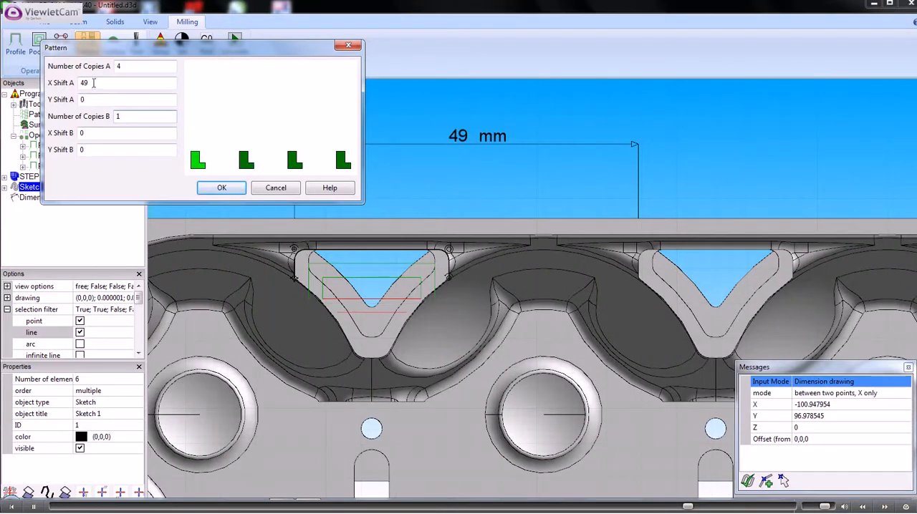
{"action": "left_click", "coordinate": [222, 189]}
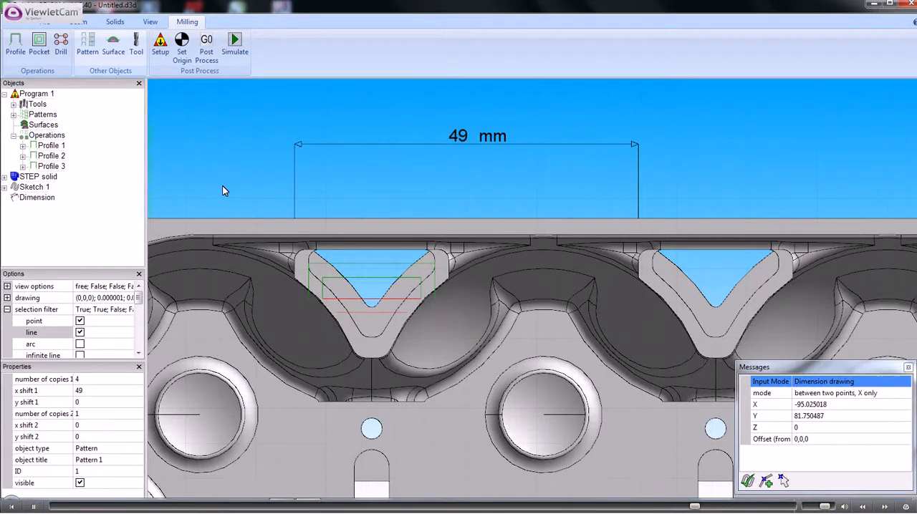
Assign Pattern 1 to the Profile 1 operation
{"action": "double_click", "coordinate": [51, 146]}
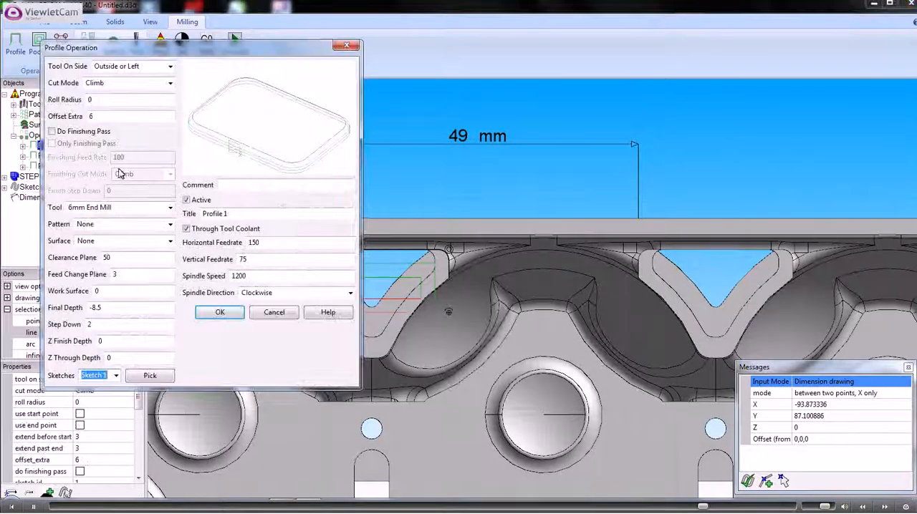
{"action": "left_click", "coordinate": [169, 224]}
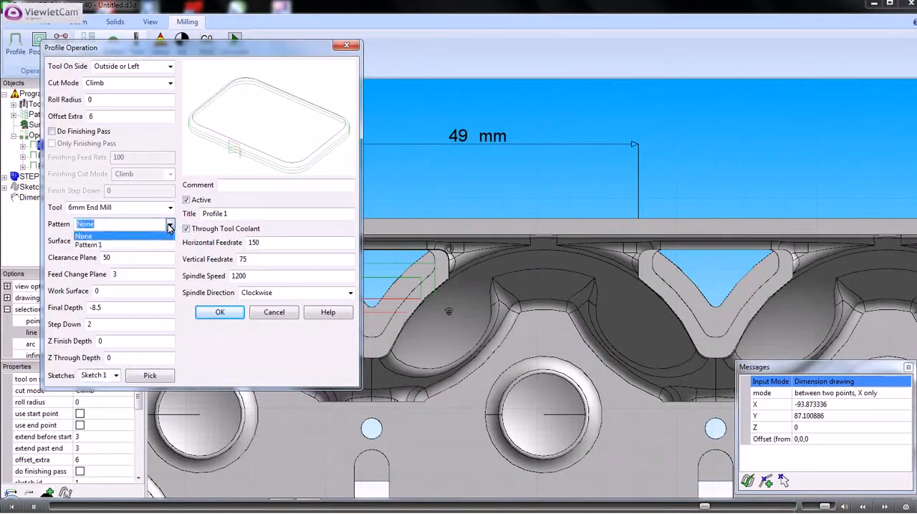
{"action": "left_click", "coordinate": [89, 245]}
{"action": "left_click", "coordinate": [220, 313]}
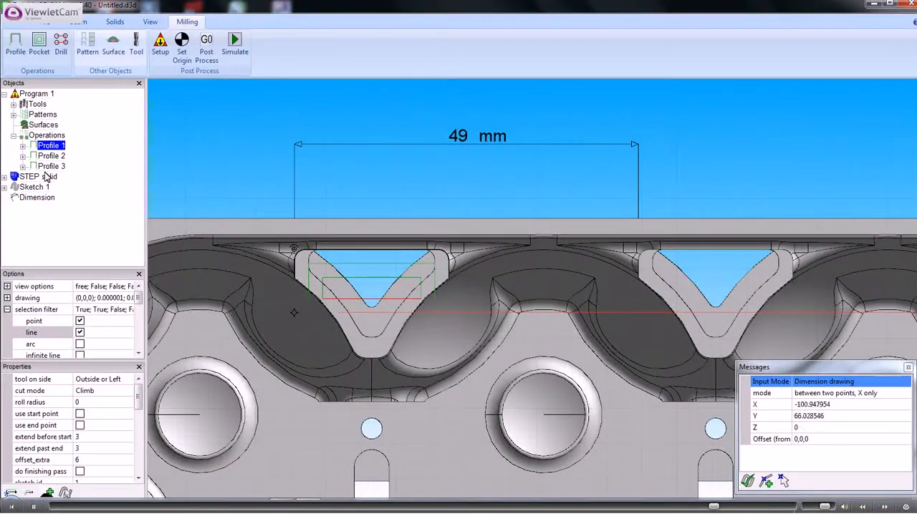
Assign Pattern 1 to the Profile 2 operation
{"action": "middle_click_drag", "start_coordinate": [414, 257], "coordinate": [380, 225]}
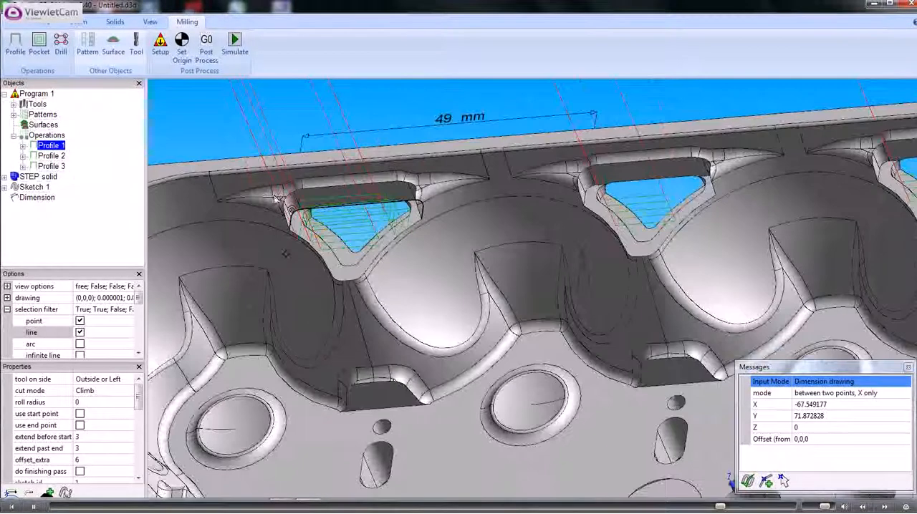
{"action": "double_click", "coordinate": [53, 158]}
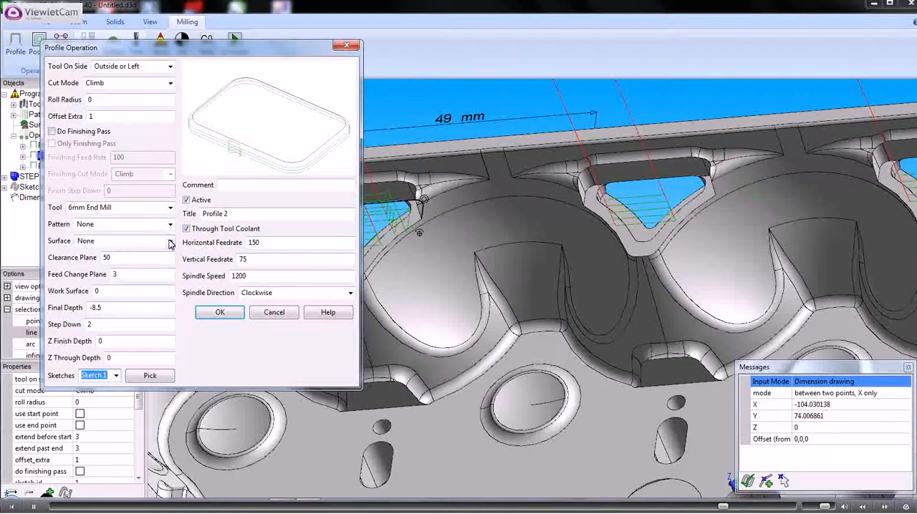
{"action": "left_click", "coordinate": [170, 224]}
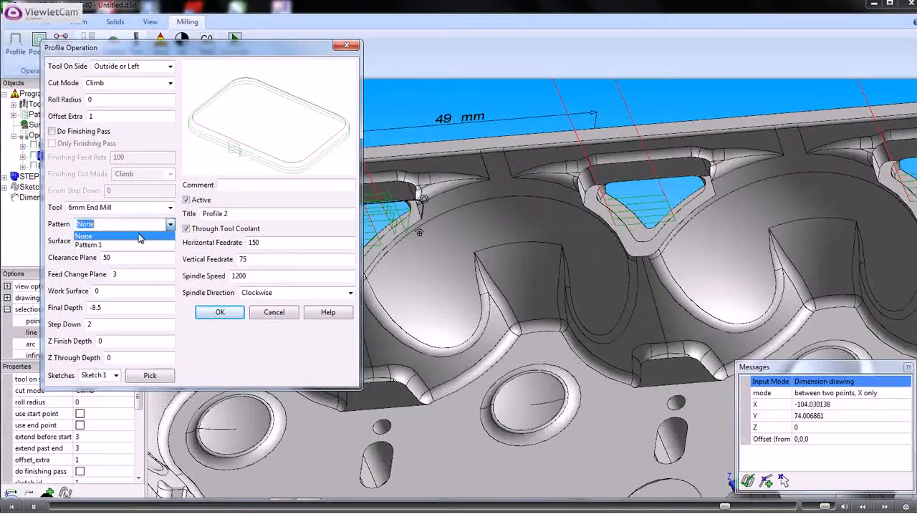
{"action": "left_click", "coordinate": [90, 246]}
{"action": "left_click", "coordinate": [220, 313]}
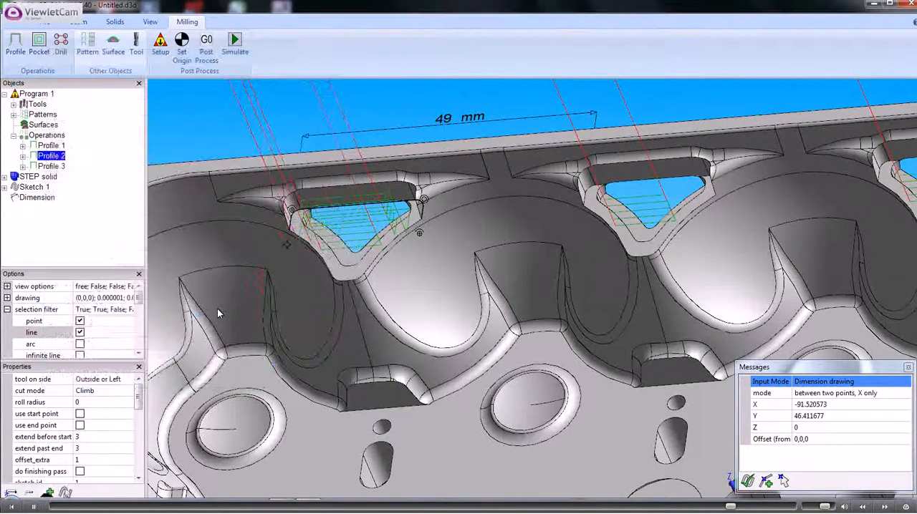
Assign Pattern 1 to the Profile 3 operation
{"action": "left_click", "coordinate": [51, 167]}
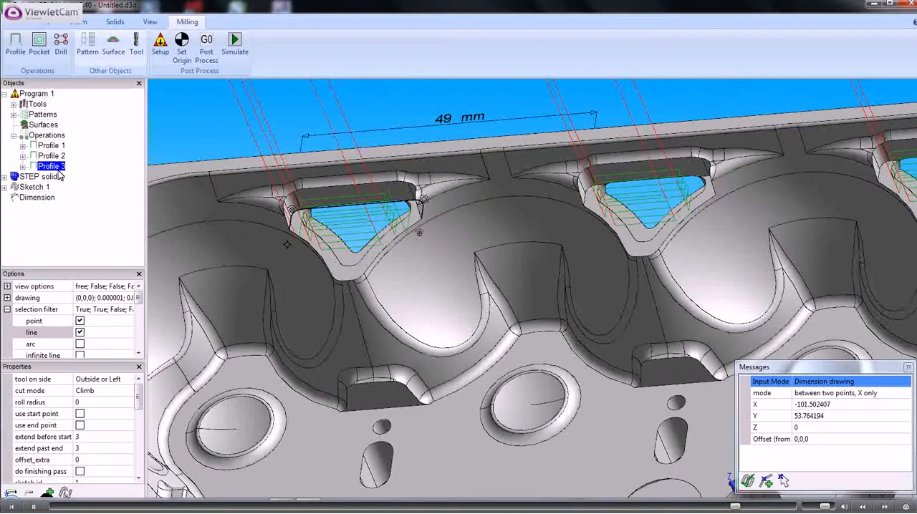
{"action": "double_click", "coordinate": [57, 167]}
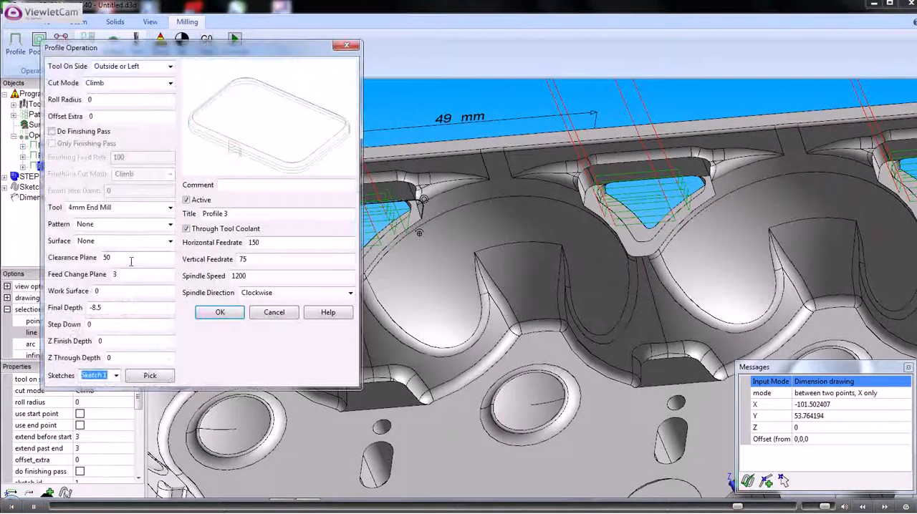
{"action": "left_click", "coordinate": [171, 225]}
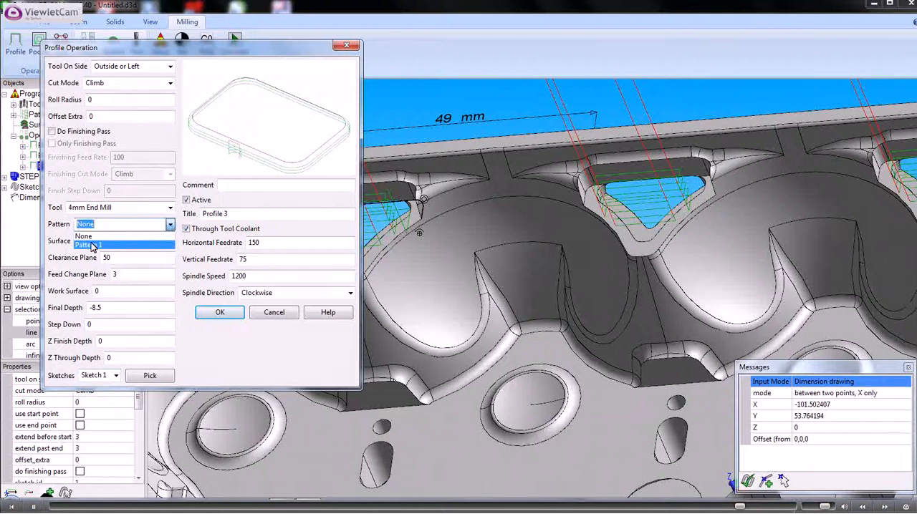
{"action": "left_click", "coordinate": [134, 241]}
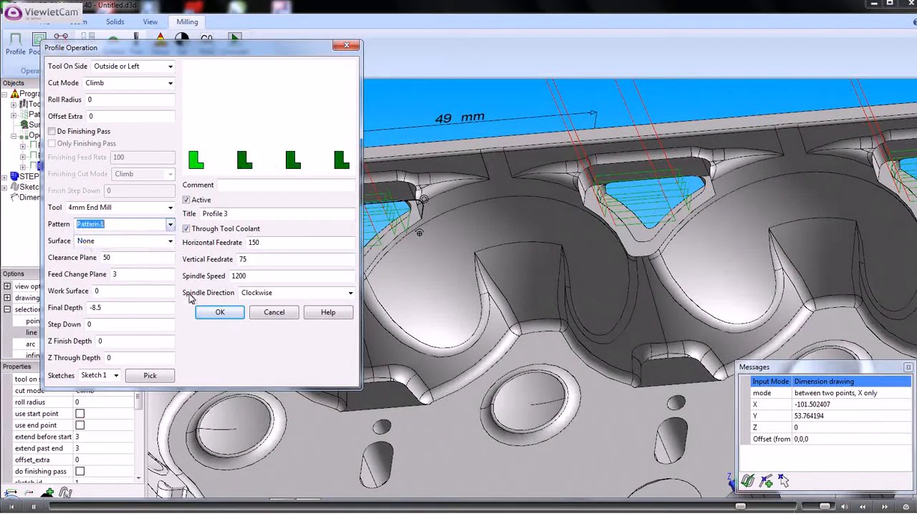
{"action": "left_click", "coordinate": [220, 313]}
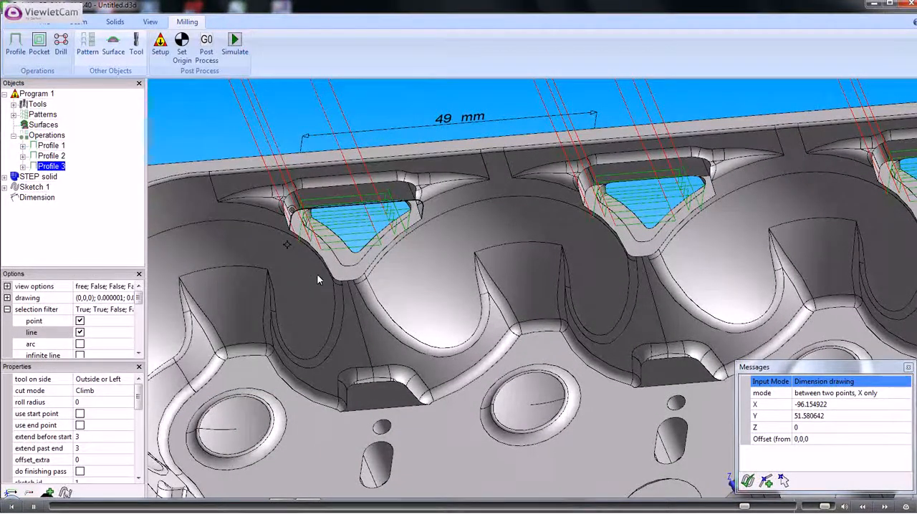
Examine the patterned toolpaths along the row of ledges and switch to the XY front view
{"action": "scroll", "coordinate": [316, 274], "scroll_direction": "down", "scroll_amount": 2}
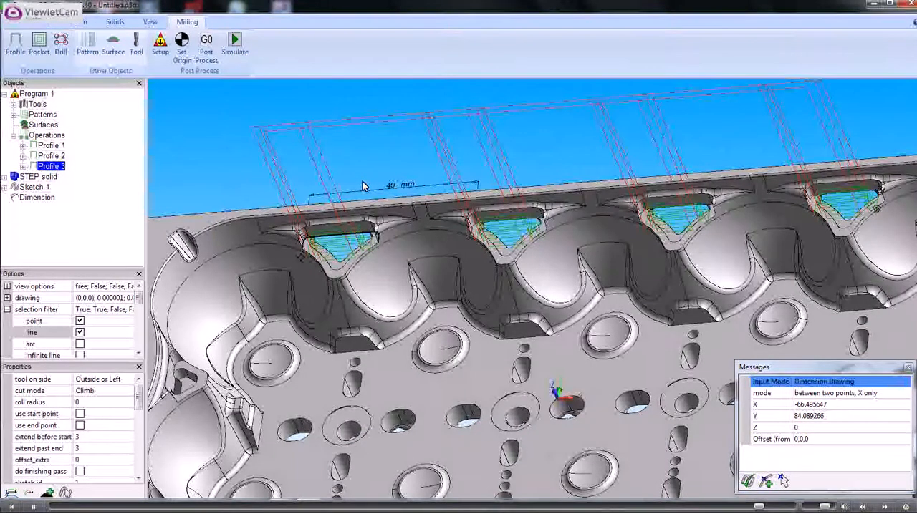
{"action": "left_click", "coordinate": [149, 22]}
{"action": "left_click", "coordinate": [191, 54]}
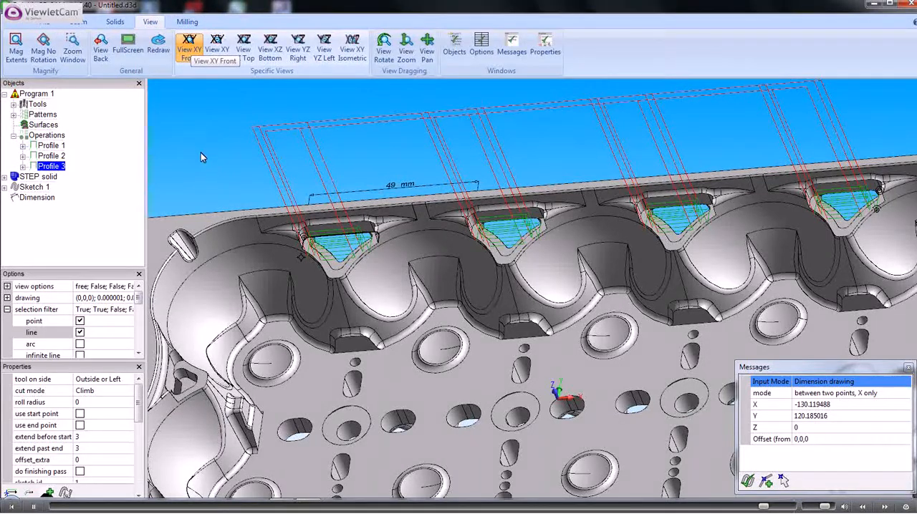